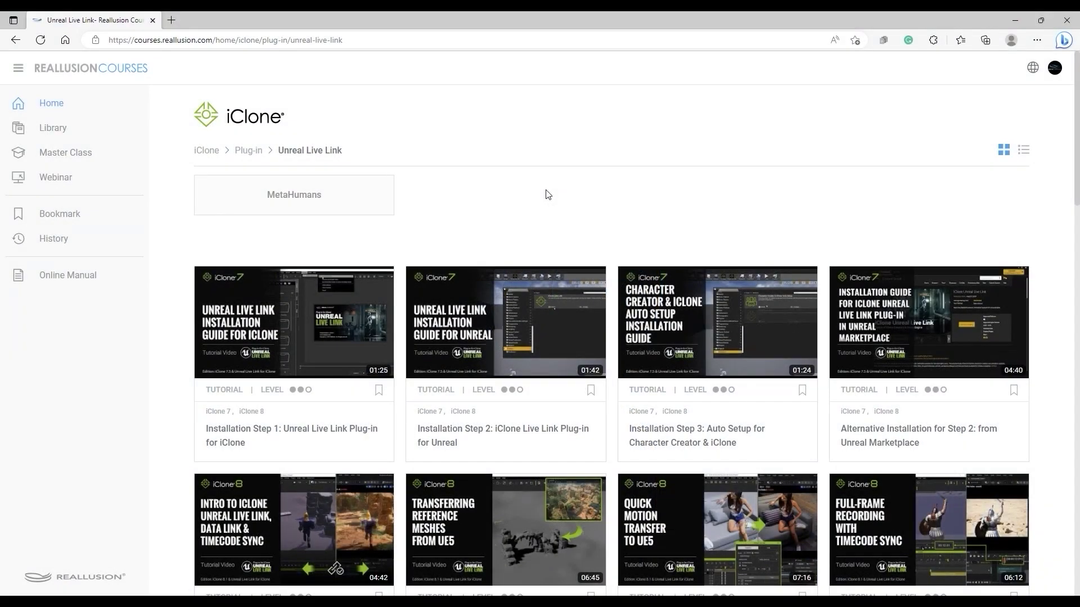
Step: Scroll the Unreal Live Link course page to show the Full-frame & Multi-track Recording outline
{"action": "scroll", "coordinate": [547, 194], "scroll_direction": "down", "scroll_amount": 1}
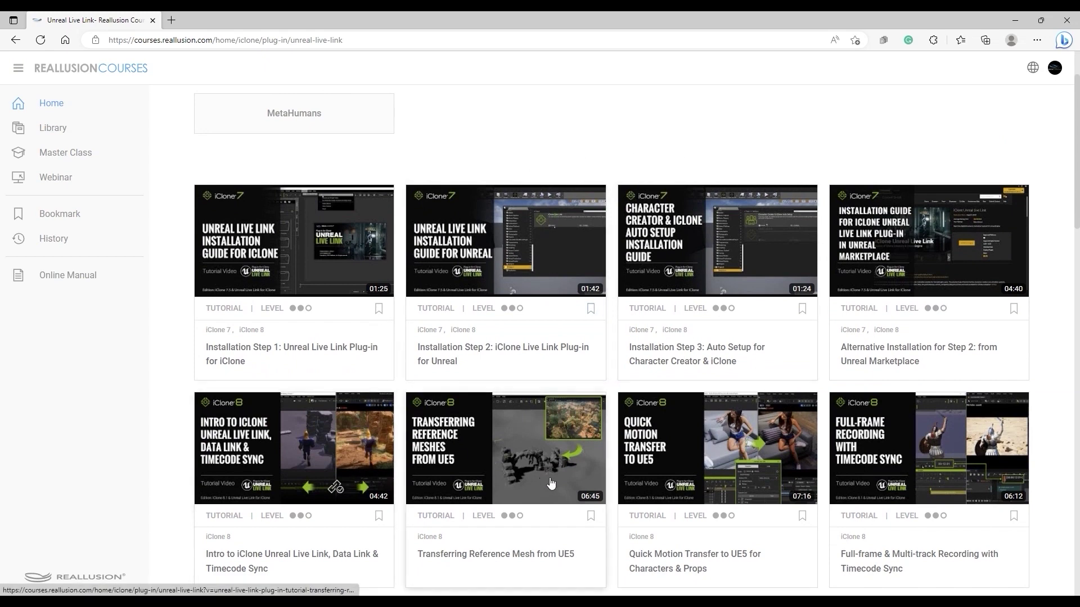
{"action": "mouse_move", "coordinate": [913, 465]}
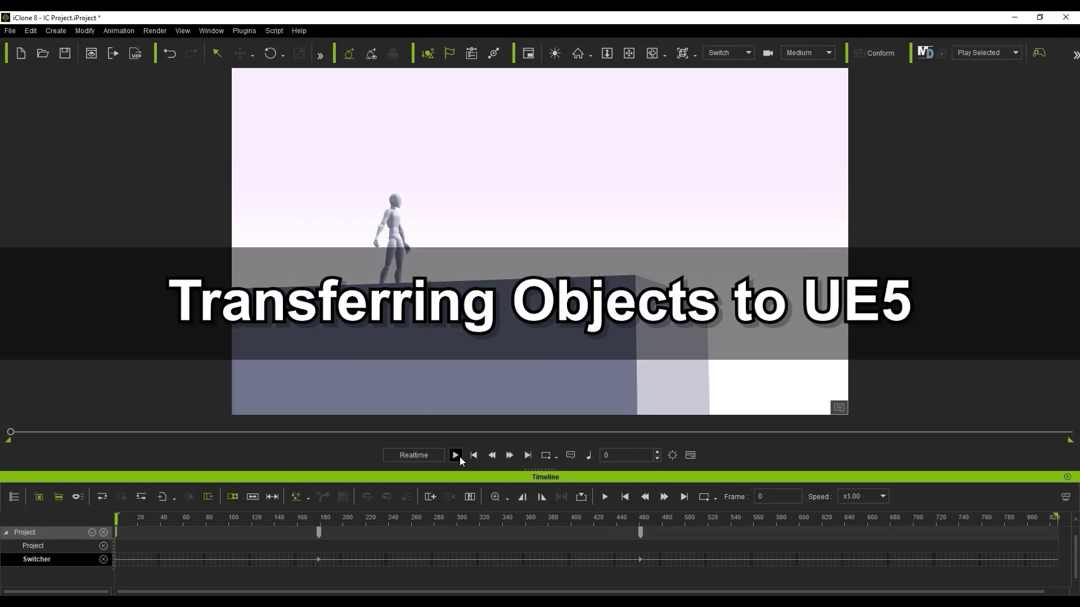
Step: Play the iClone scene animation, then check Unreal's installed Reallusion plugins, including iClone Live Link
{"action": "left_click", "coordinate": [456, 455]}
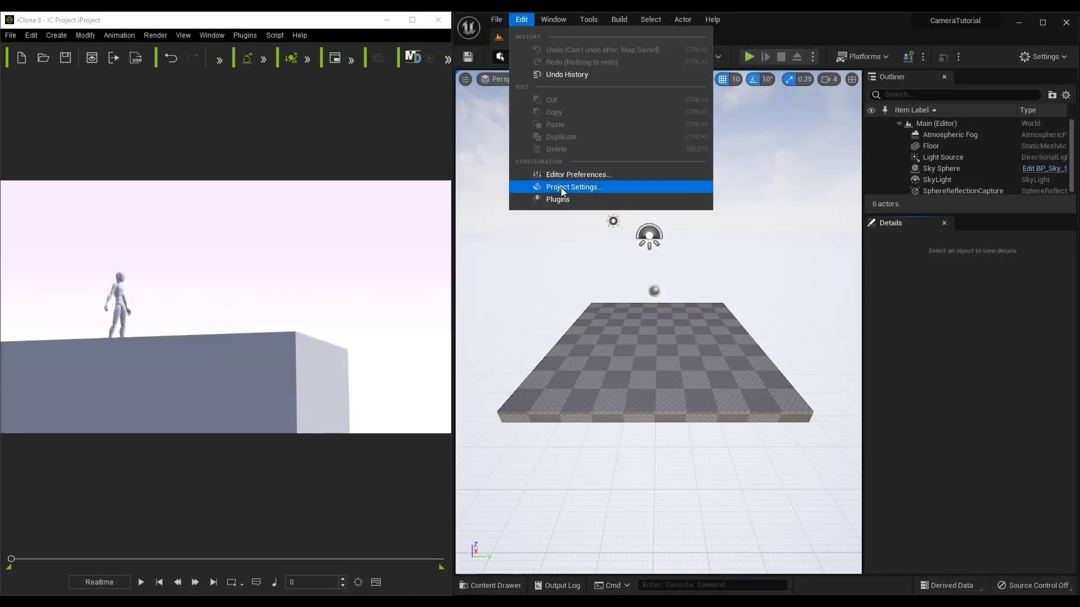
{"action": "left_click", "coordinate": [582, 199]}
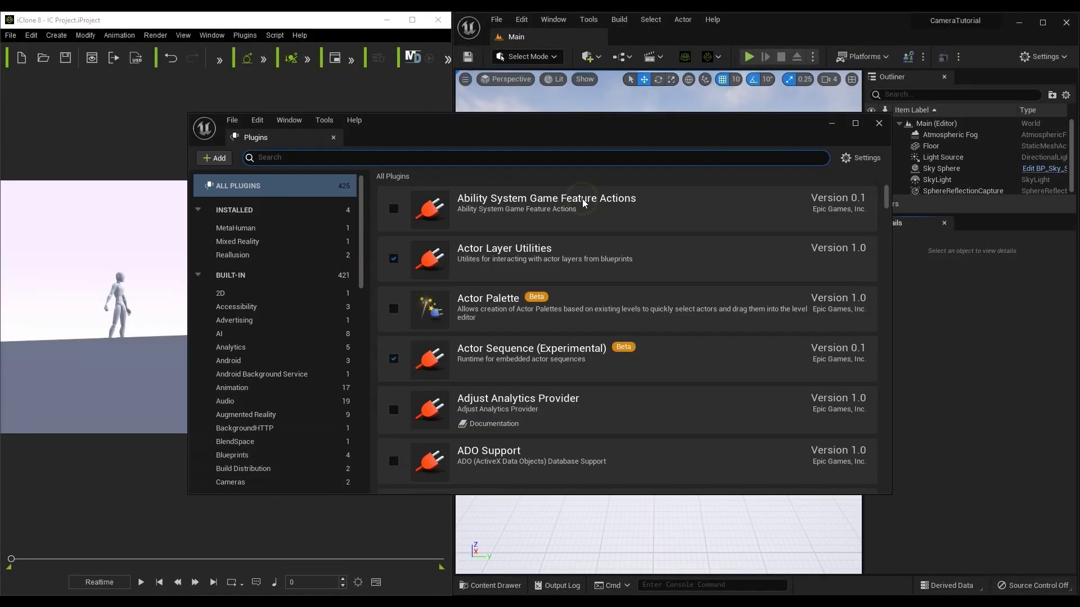
{"action": "left_click", "coordinate": [325, 254]}
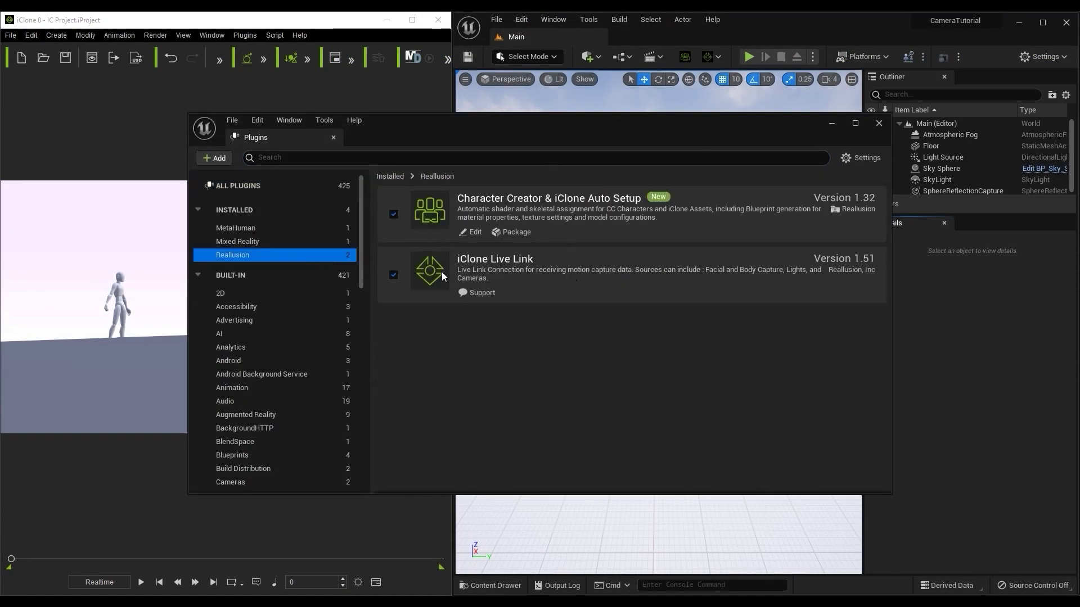
{"action": "left_click", "coordinate": [876, 127]}
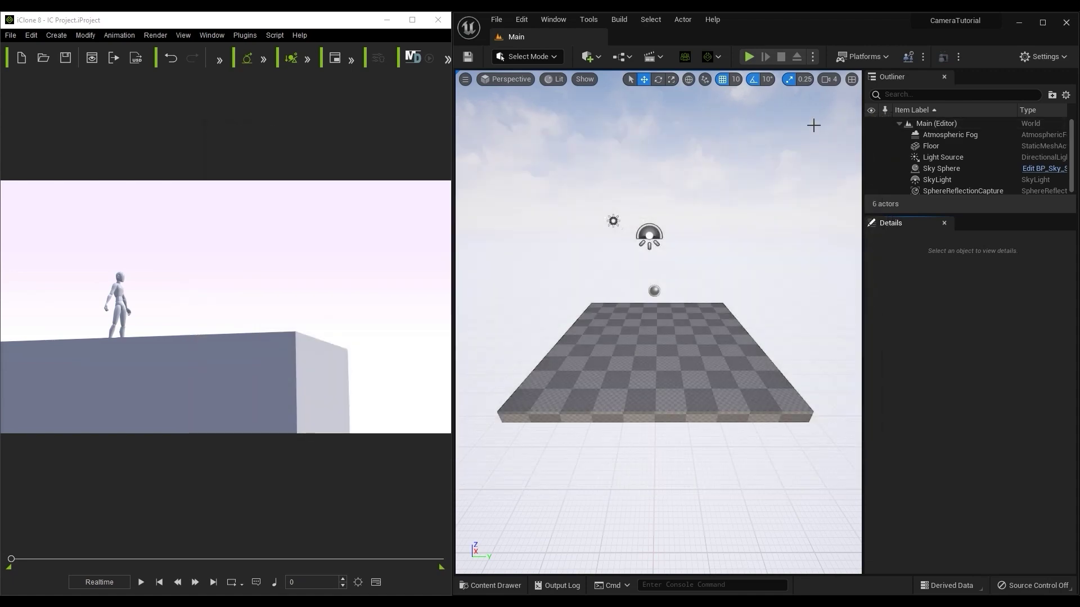
Step: Open iClone's Unreal Live Link panel and adjust its transfer list view
{"action": "left_click", "coordinate": [245, 34]}
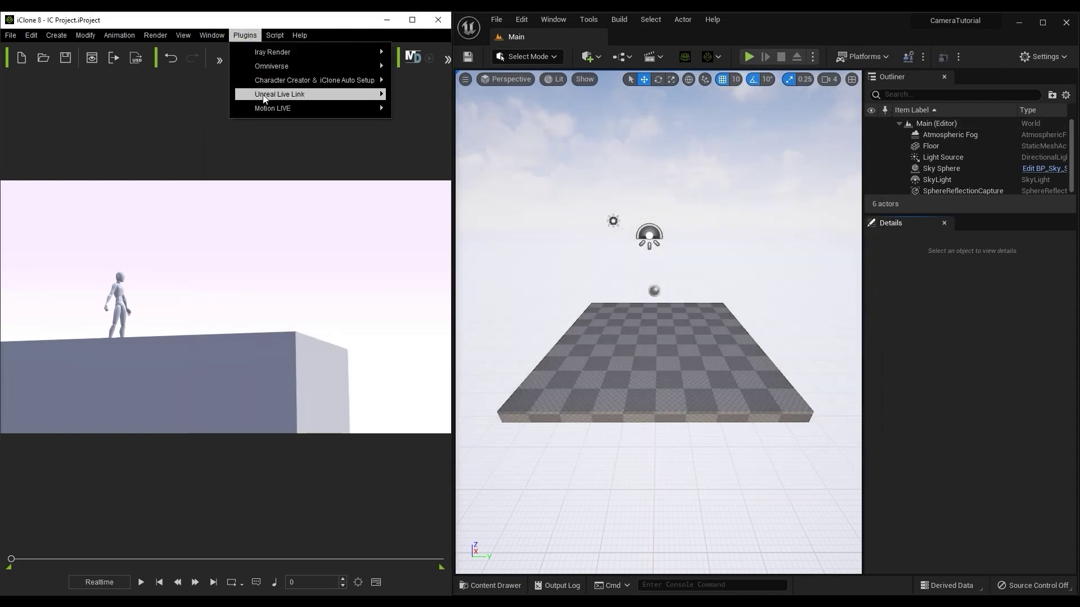
{"action": "mouse_move", "coordinate": [304, 94]}
{"action": "left_click", "coordinate": [515, 96]}
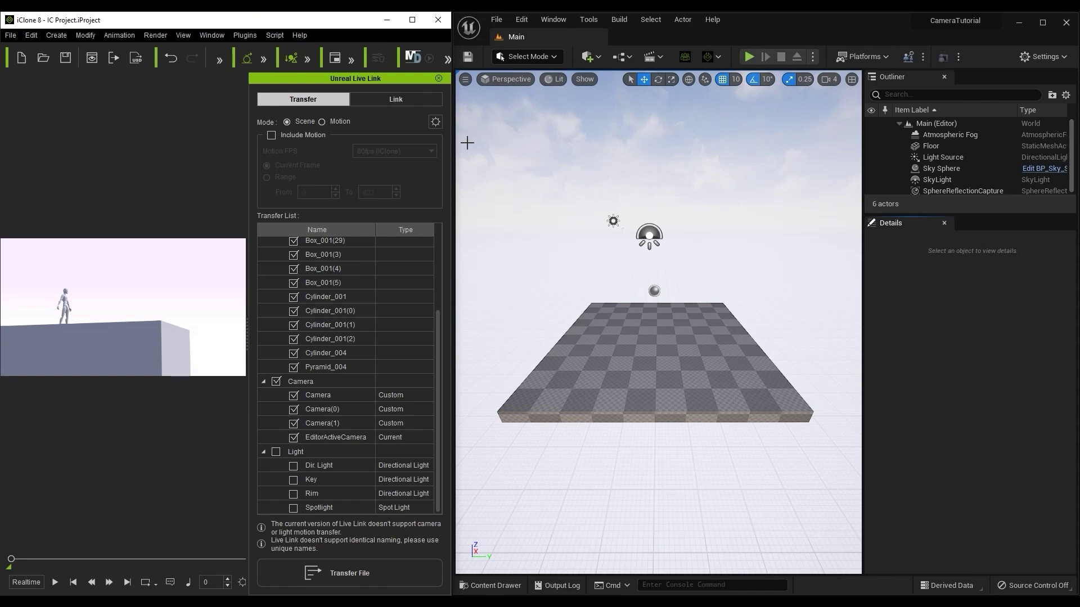
{"action": "left_click_drag", "start_coordinate": [437, 321], "coordinate": [437, 230]}
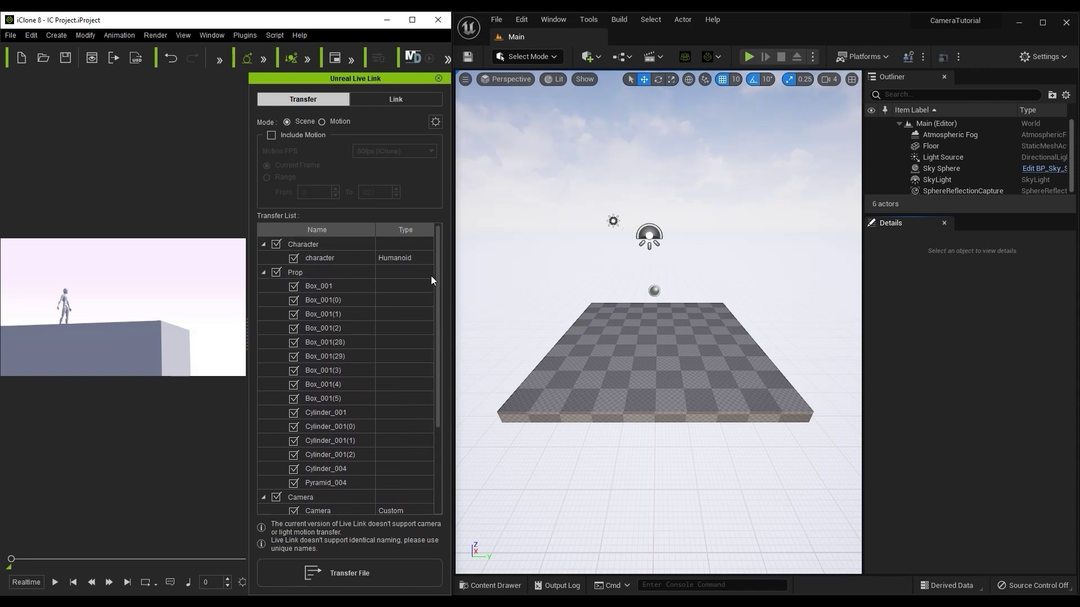
{"action": "mouse_move", "coordinate": [434, 276]}
{"action": "left_mouse_down"}
{"action": "mouse_move", "coordinate": [437, 377]}
{"action": "mouse_move", "coordinate": [442, 292]}
{"action": "left_mouse_up"}
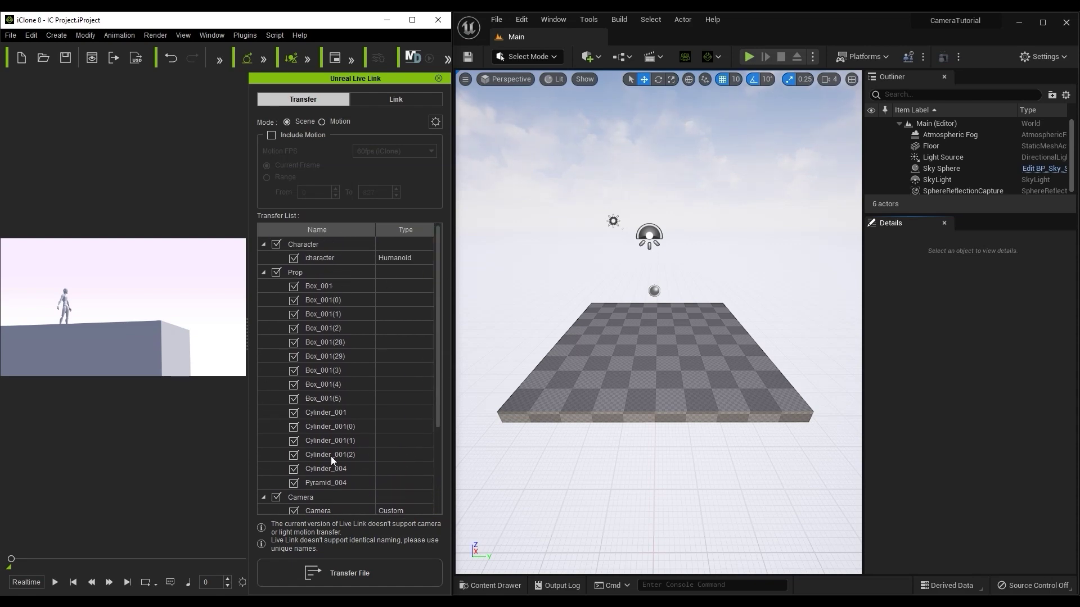
Step: Select props Box_001 to Cylinder_001(1) in Scene Manager, review Modify commands, then close it
{"action": "left_click", "coordinate": [222, 36]}
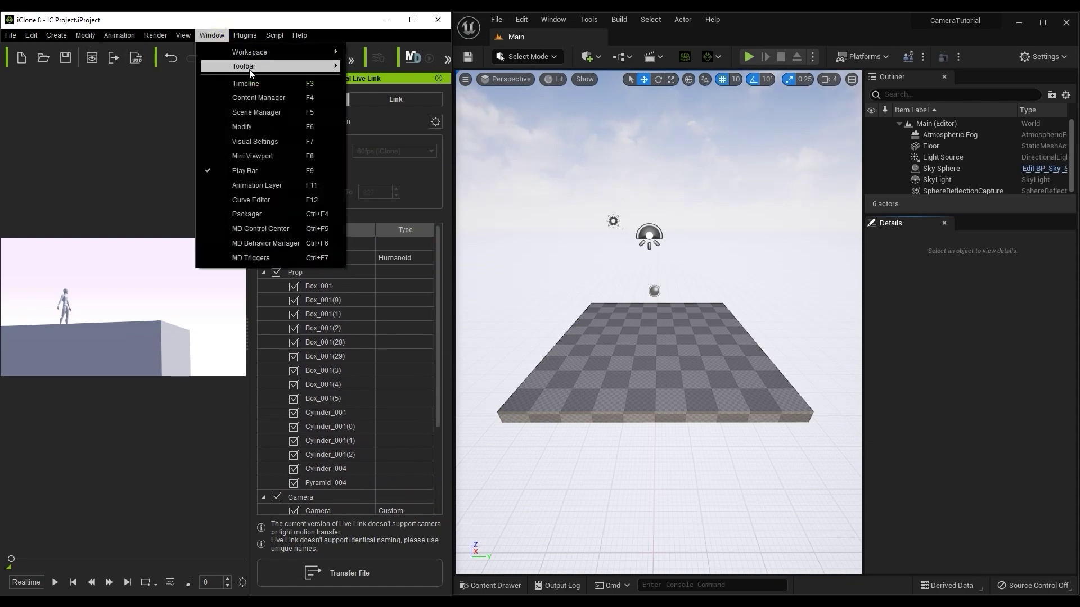
{"action": "left_click", "coordinate": [271, 108]}
{"action": "left_click", "coordinate": [93, 459], "text": "shift"}
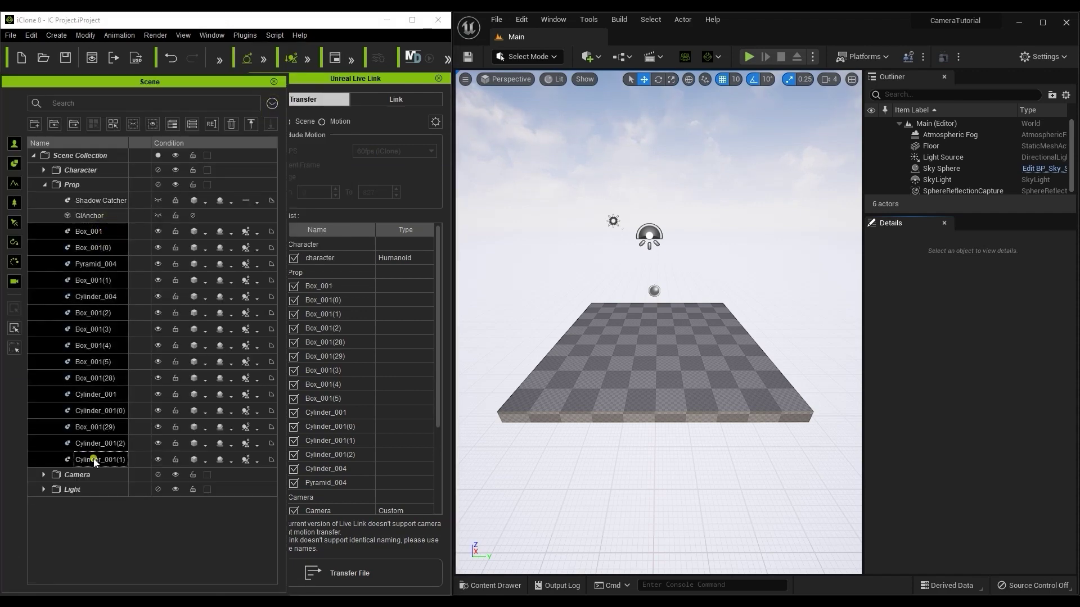
{"action": "left_click", "coordinate": [85, 36]}
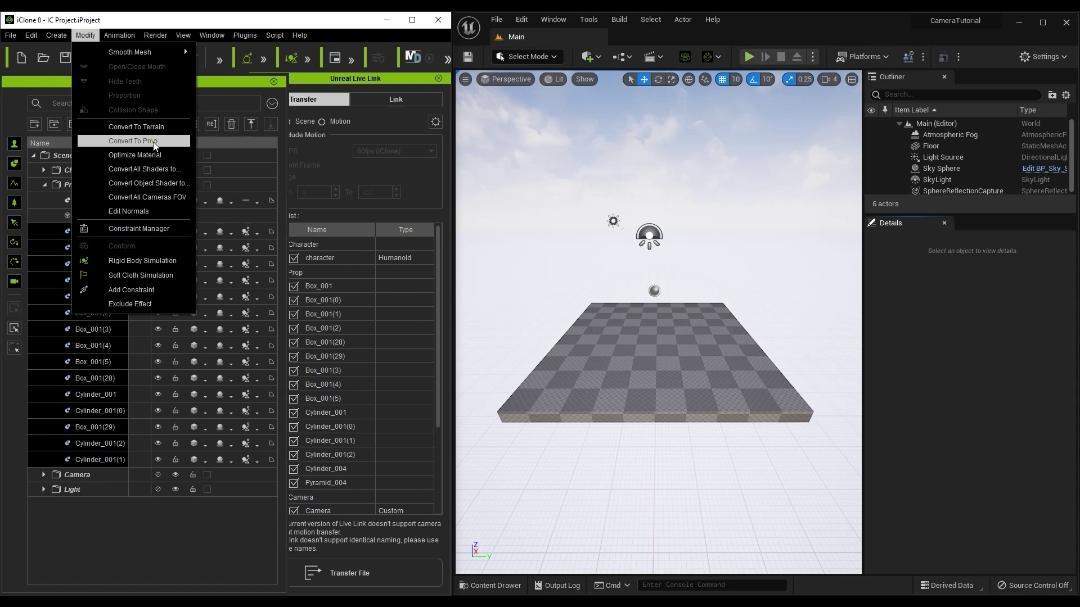
{"action": "left_click", "coordinate": [273, 82]}
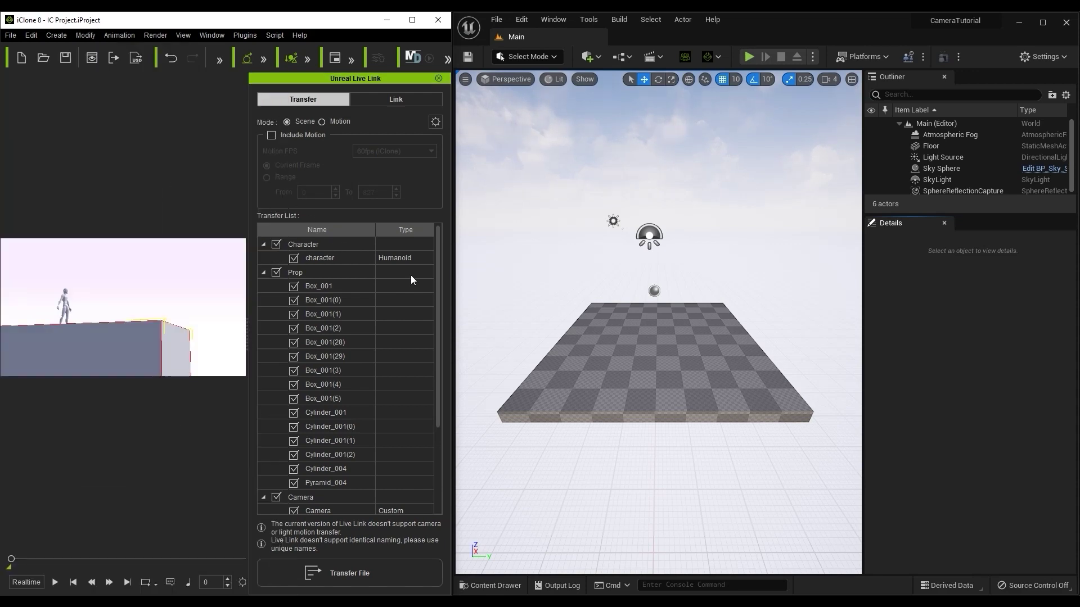
Step: Review the Transfer List entries, send them with Transfer File, and select the floor in Unreal
{"action": "left_click_drag", "start_coordinate": [439, 270], "coordinate": [443, 360]}
{"action": "left_click", "coordinate": [341, 438]}
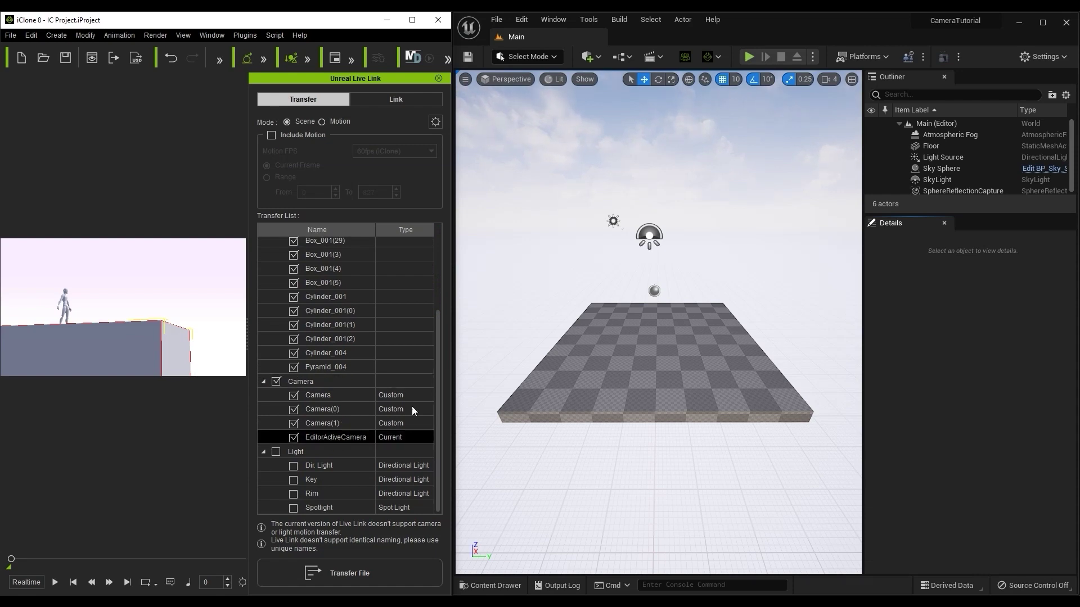
{"action": "left_click_drag", "start_coordinate": [436, 396], "coordinate": [401, 257]}
{"action": "left_click", "coordinate": [357, 246]}
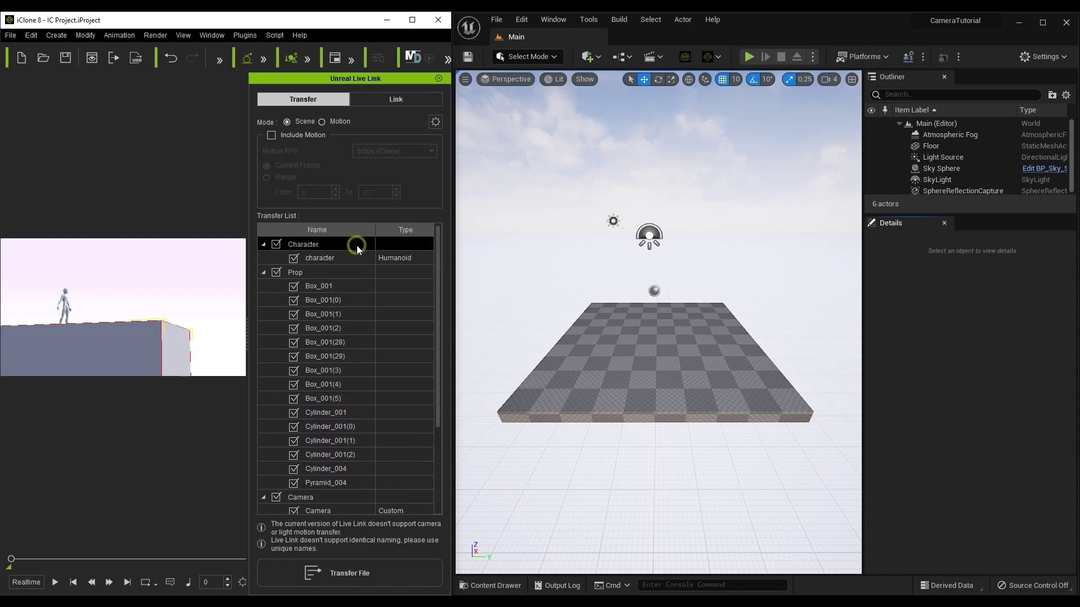
{"action": "left_click", "coordinate": [398, 570]}
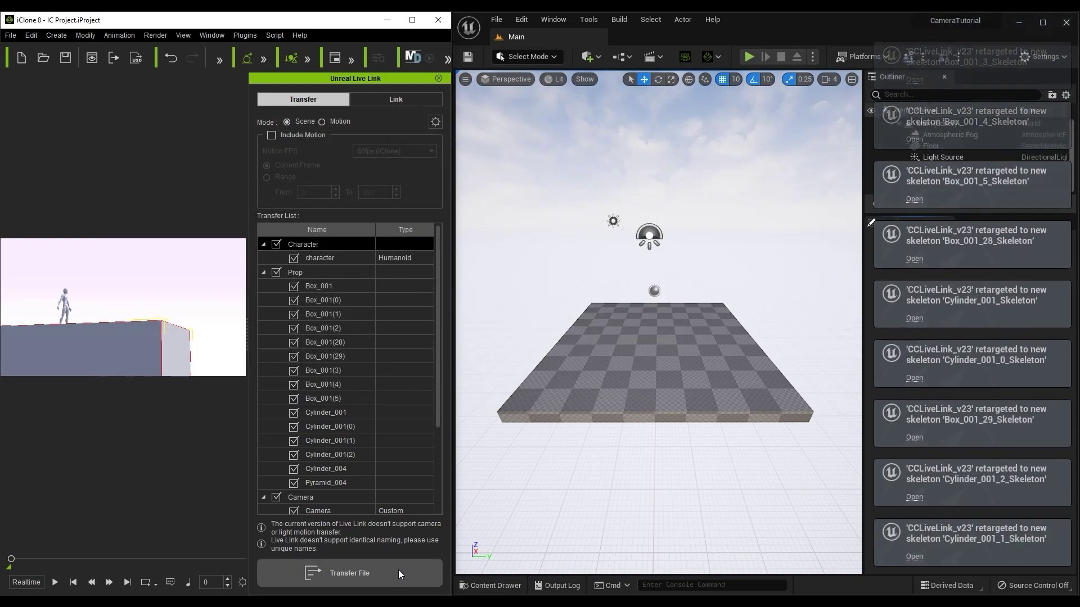
{"action": "left_click", "coordinate": [721, 382]}
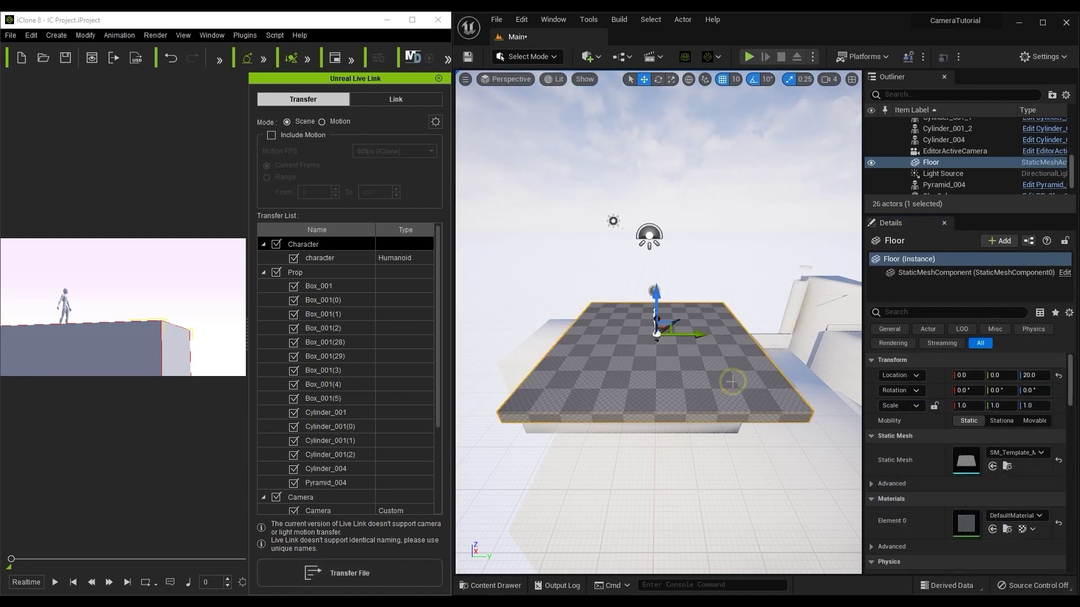
Step: Delete the floor, untick the Prop group, collapse Prop and Light, and activate the link
{"action": "key", "text": "Delete"}
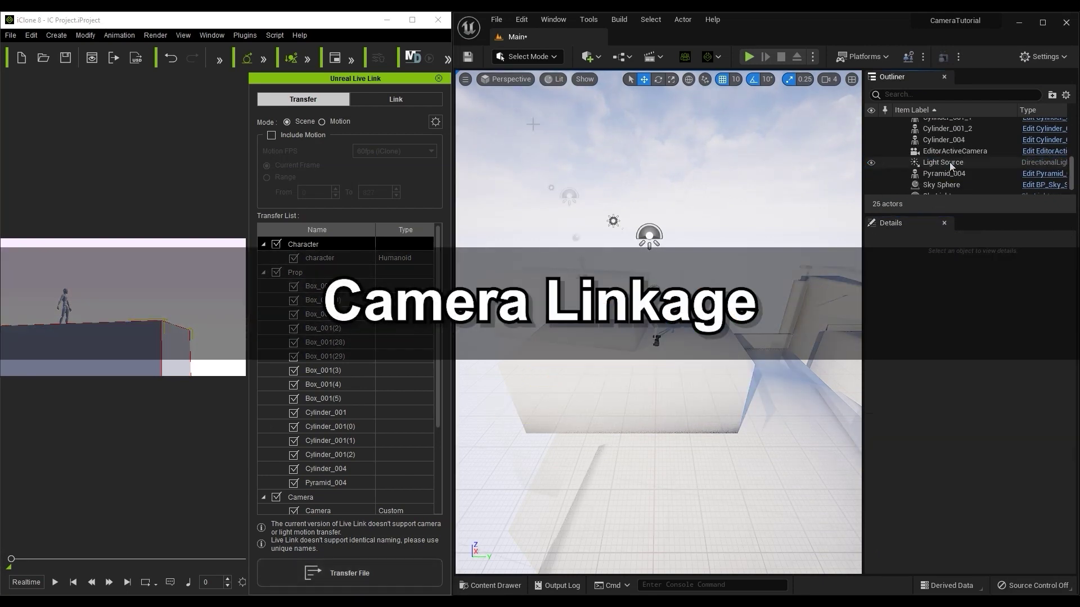
{"action": "left_click", "coordinate": [396, 100]}
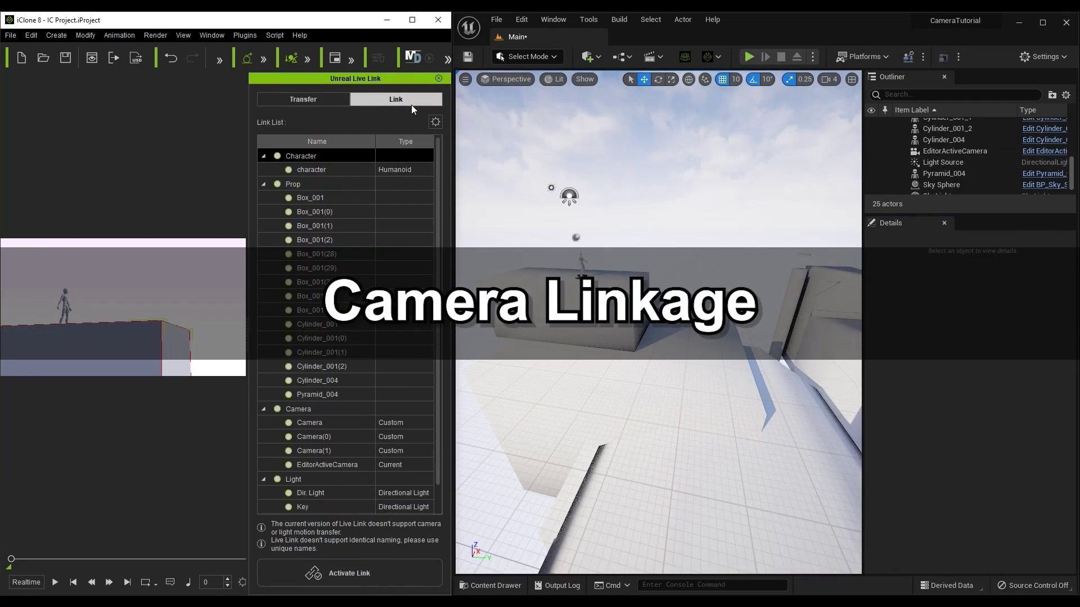
{"action": "left_click", "coordinate": [277, 184]}
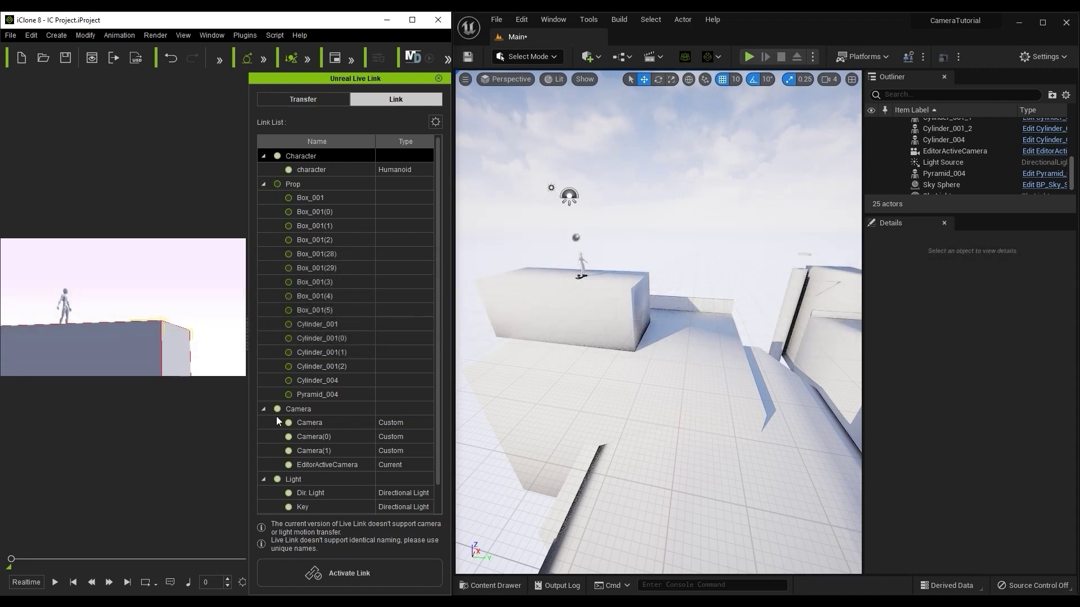
{"action": "left_click", "coordinate": [264, 184]}
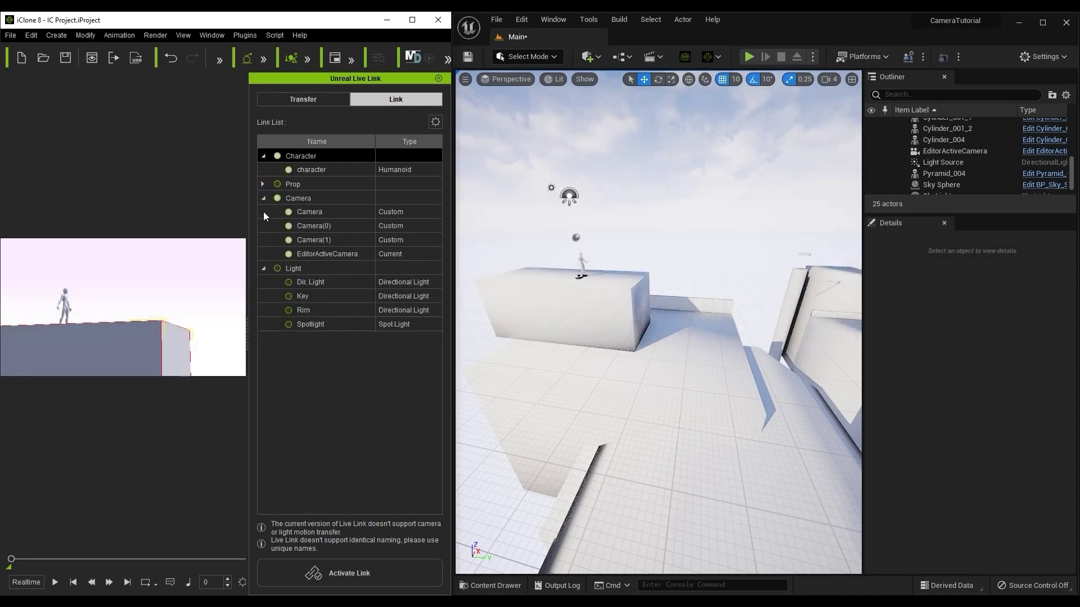
{"action": "left_click", "coordinate": [262, 269]}
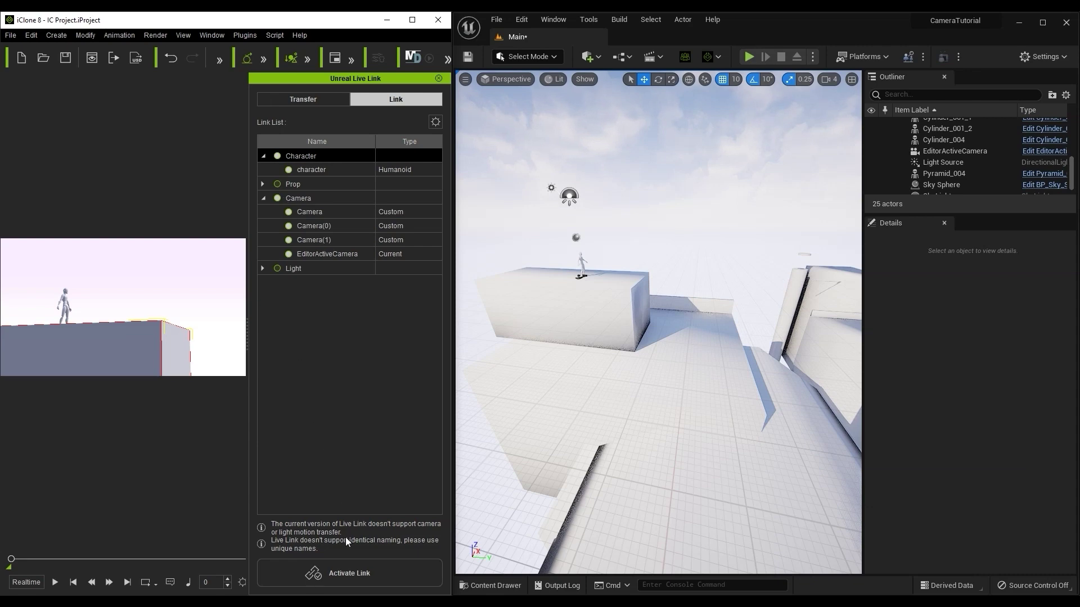
{"action": "left_click", "coordinate": [397, 574]}
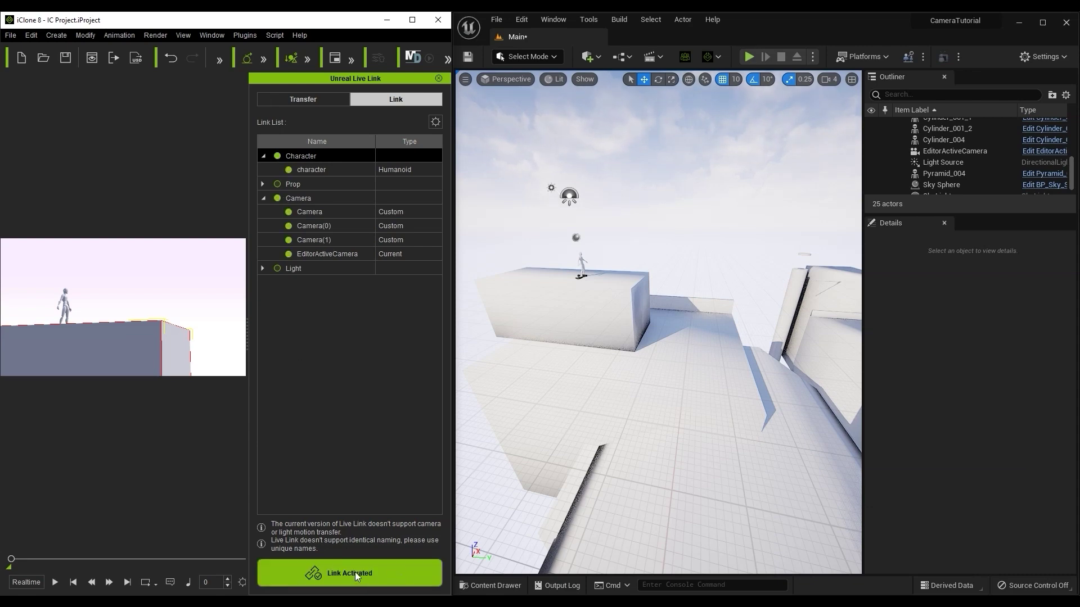
Step: Dock Unreal's Live Link window and add an iClone LiveLink source on port 54321
{"action": "left_click", "coordinate": [554, 20]}
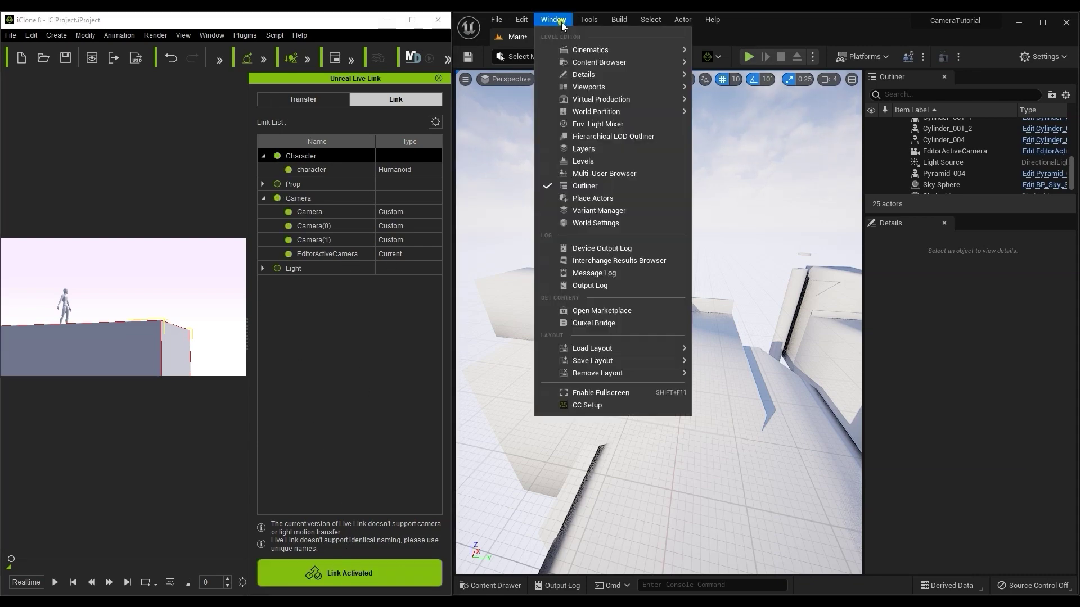
{"action": "mouse_move", "coordinate": [596, 102]}
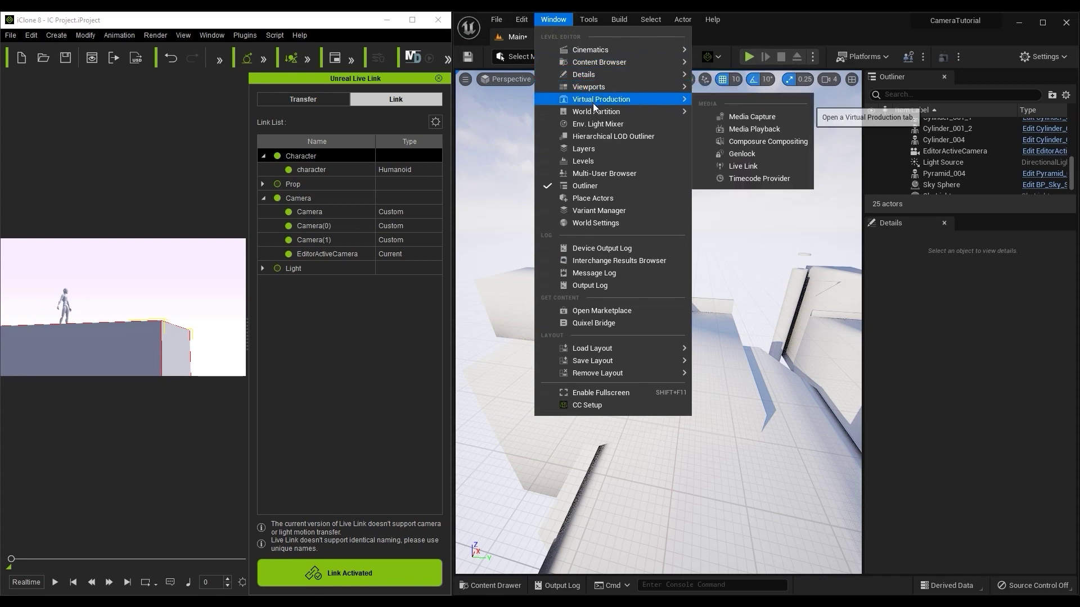
{"action": "left_click", "coordinate": [769, 168]}
{"action": "left_click_drag", "start_coordinate": [784, 82], "coordinate": [970, 227]}
{"action": "left_click", "coordinate": [895, 242]}
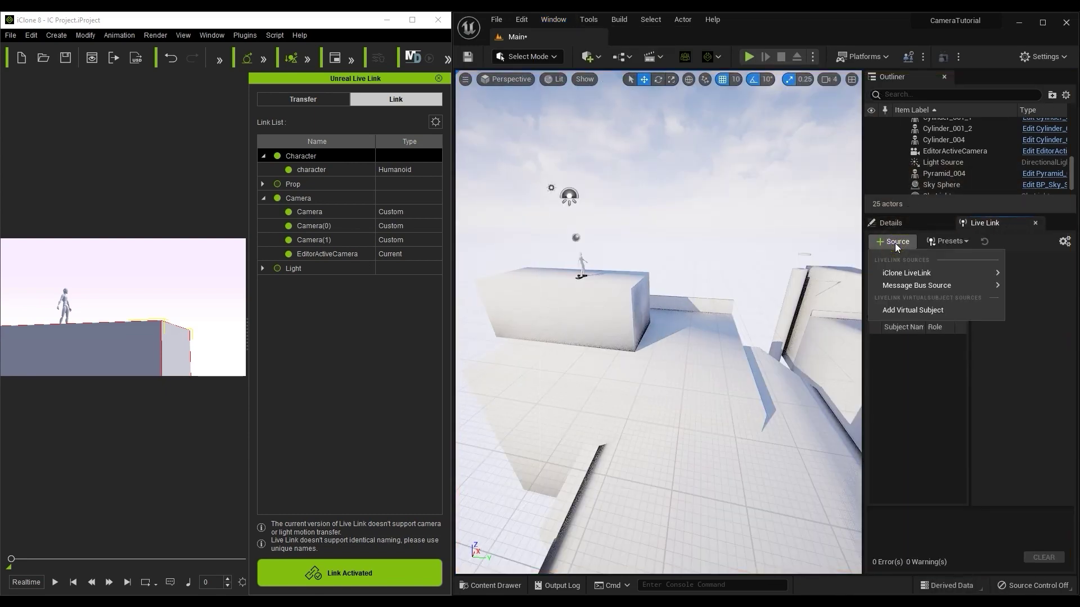
{"action": "mouse_move", "coordinate": [894, 276]}
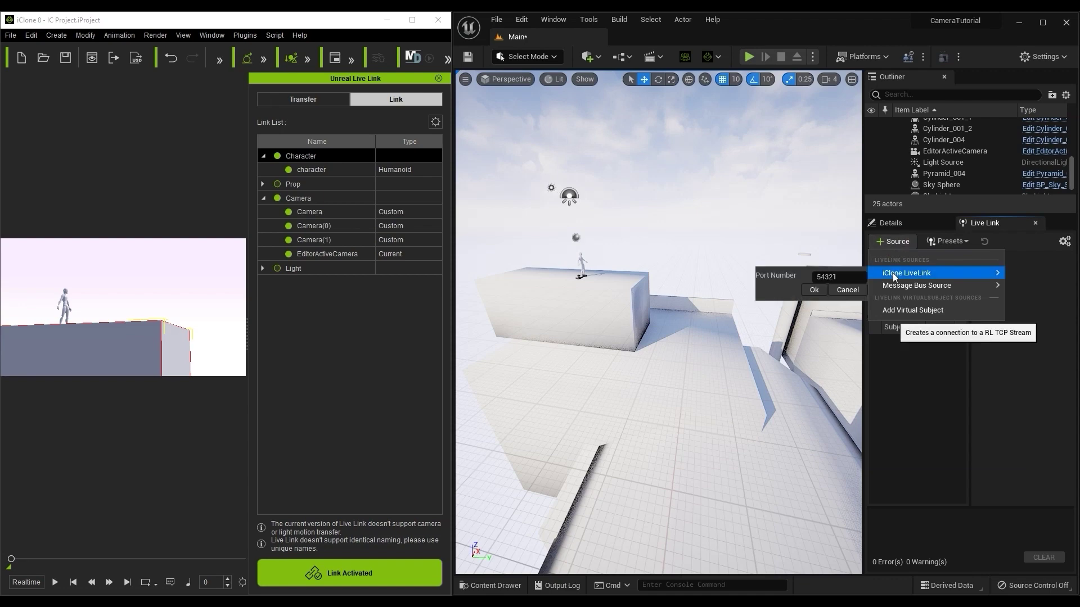
{"action": "left_click", "coordinate": [814, 290]}
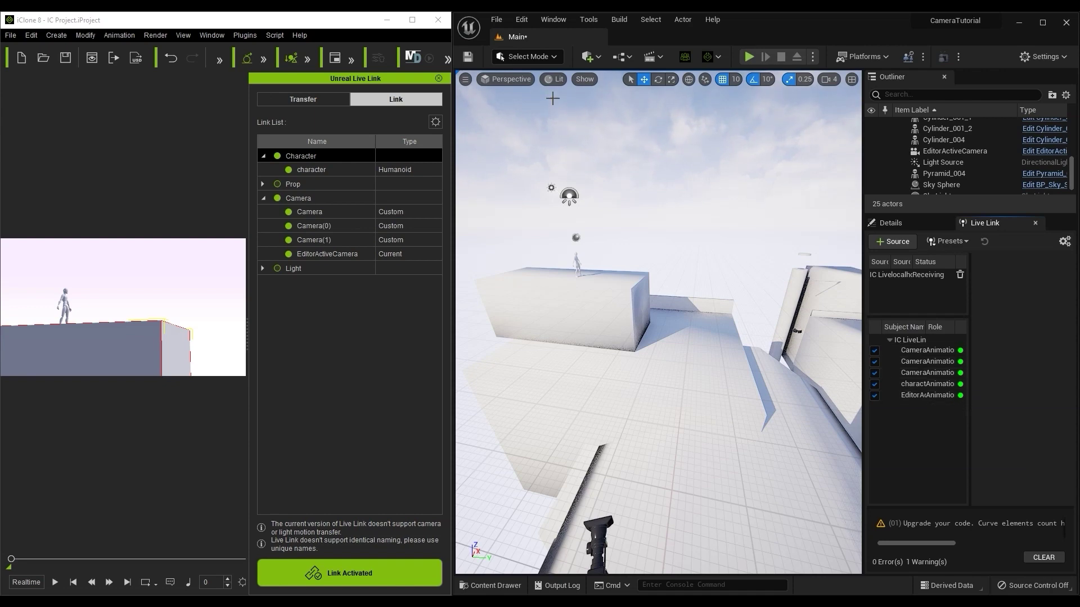
{"action": "left_click", "coordinate": [515, 82]}
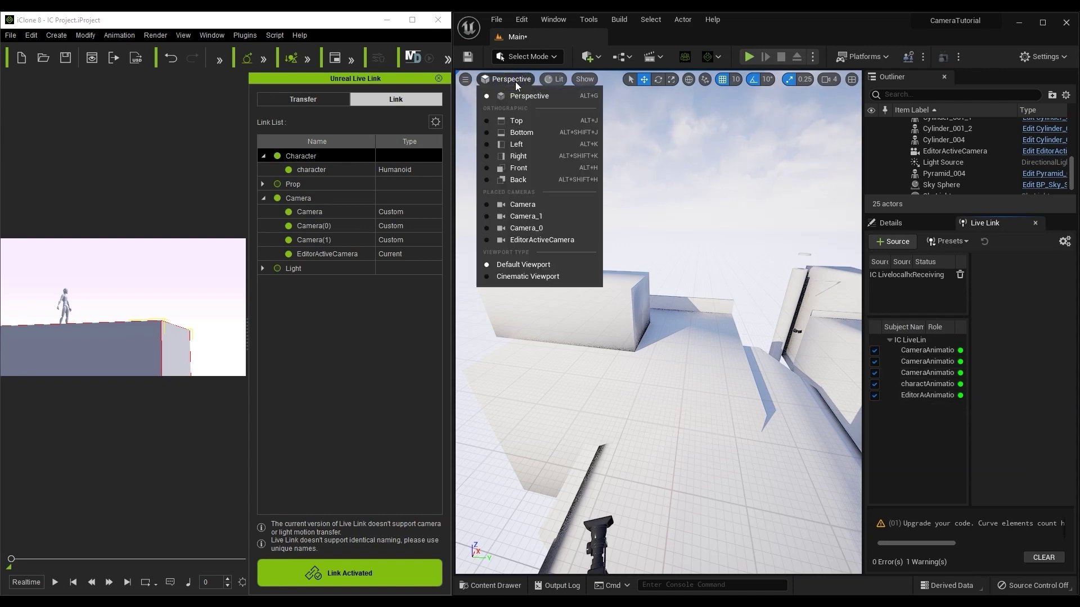
Step: View through EditorActiveCamera in game view (G) and play, then stop, the iClone animation
{"action": "left_click", "coordinate": [548, 240]}
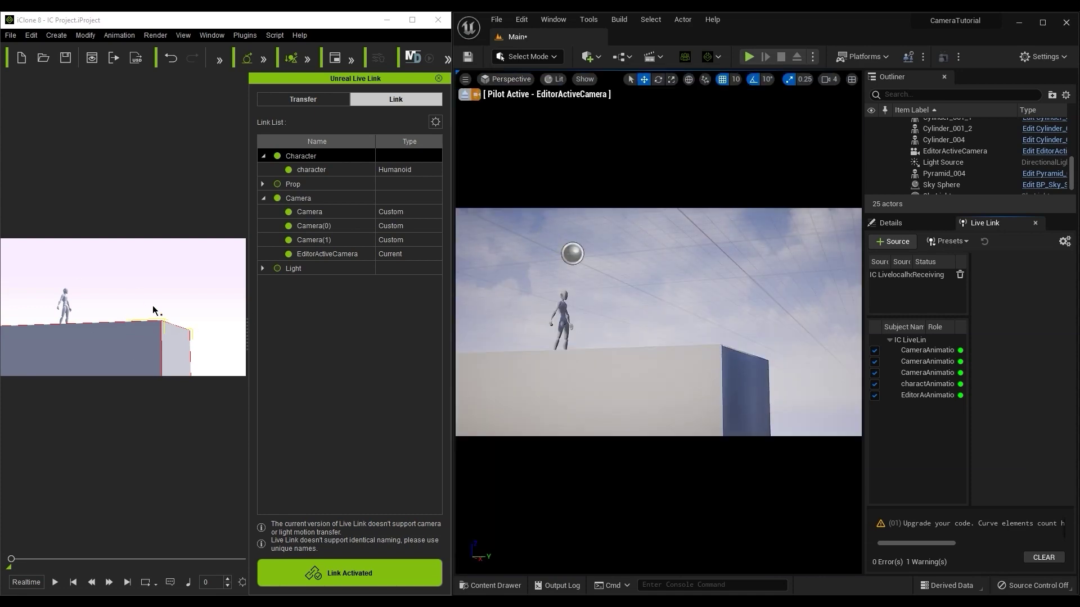
{"action": "key", "text": "g"}
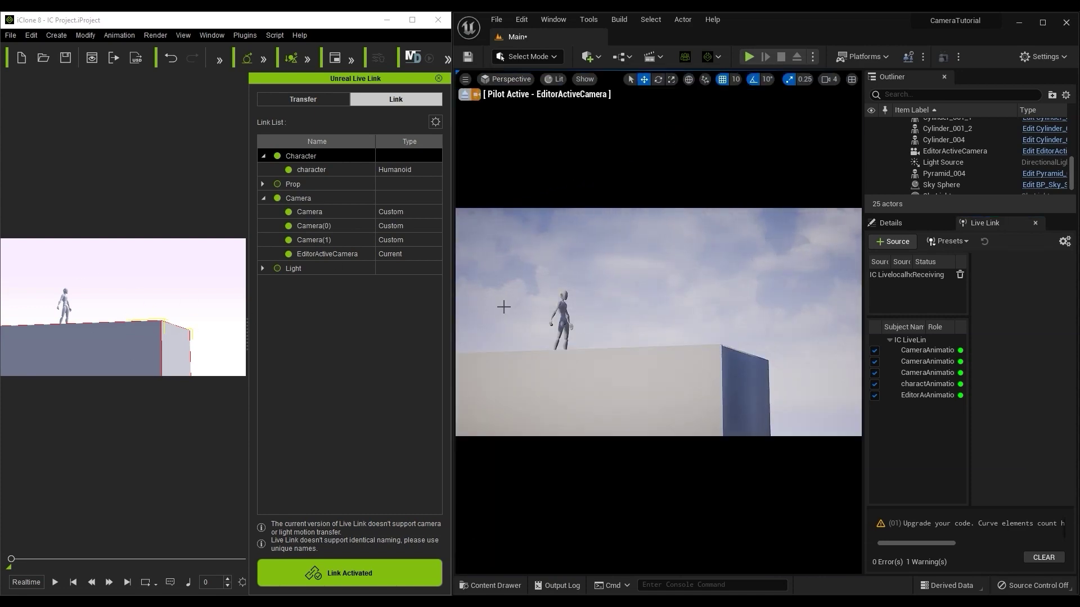
{"action": "left_click", "coordinate": [55, 583]}
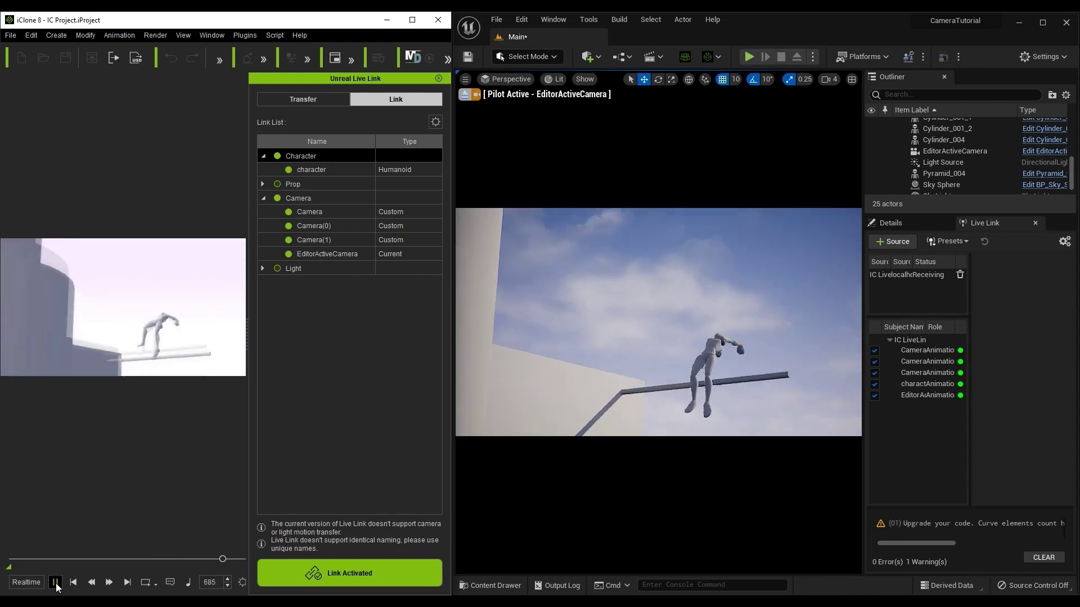
{"action": "left_click", "coordinate": [55, 582]}
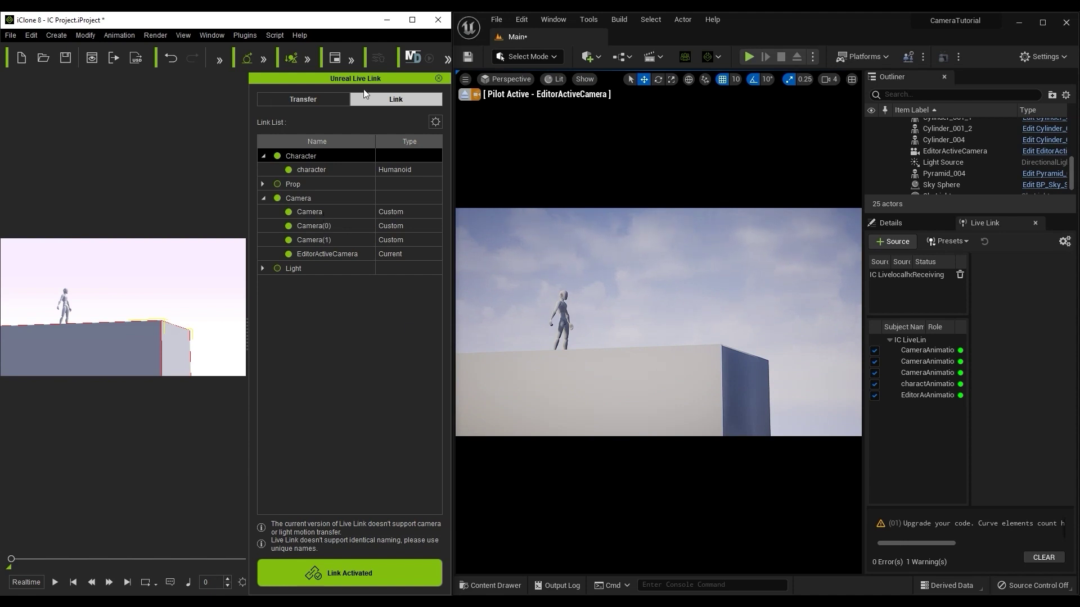
Step: Switch iClone's active camera to Camera(0) from the toolbar camera list
{"action": "left_click", "coordinate": [351, 59]}
{"action": "left_click", "coordinate": [280, 104]}
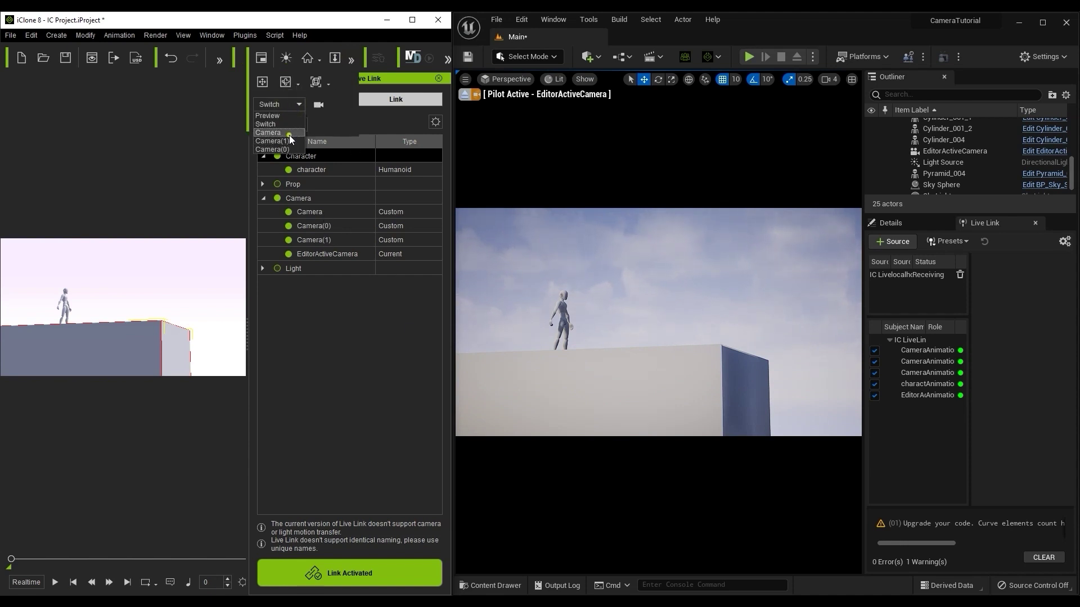
{"action": "left_click", "coordinate": [288, 149]}
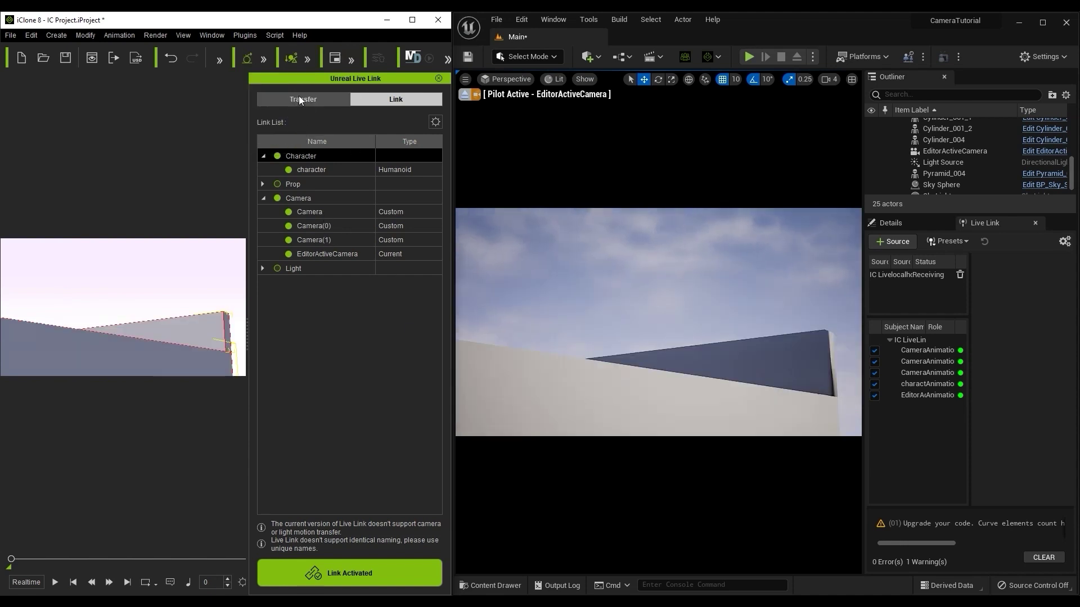
{"action": "left_click", "coordinate": [351, 58]}
{"action": "left_click", "coordinate": [300, 107]}
Step: Switch iClone cameras, then play the Camera Settings tutorial video from its Depth of Field part
{"action": "left_click", "coordinate": [287, 157]}
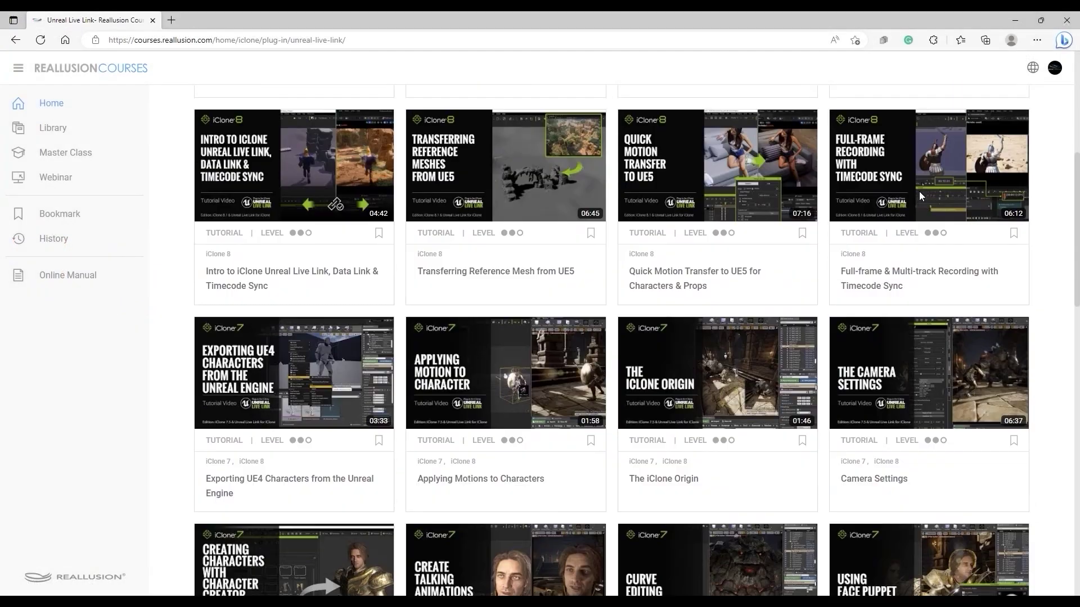
{"action": "scroll", "coordinate": [919, 191], "scroll_direction": "down", "scroll_amount": 2}
{"action": "left_click", "coordinate": [918, 254]}
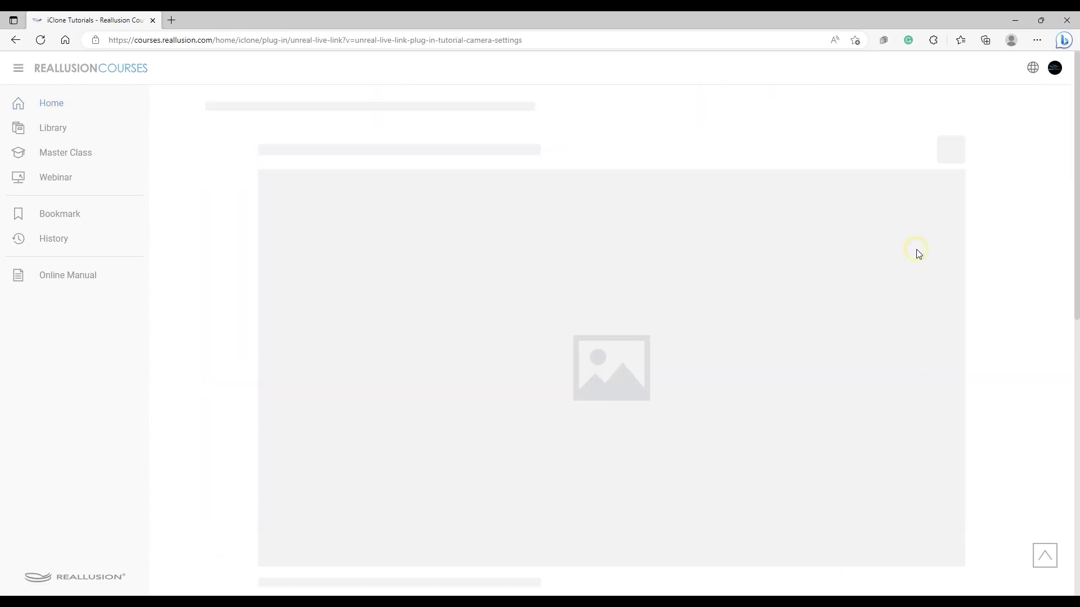
{"action": "left_click", "coordinate": [629, 362]}
{"action": "left_click", "coordinate": [477, 537]}
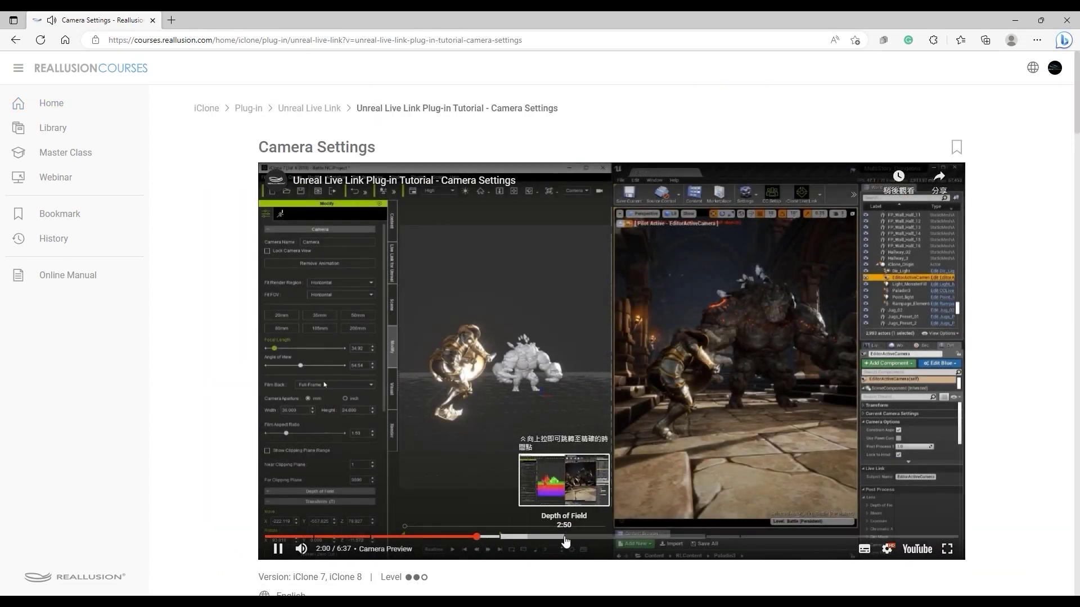
{"action": "left_click", "coordinate": [559, 538]}
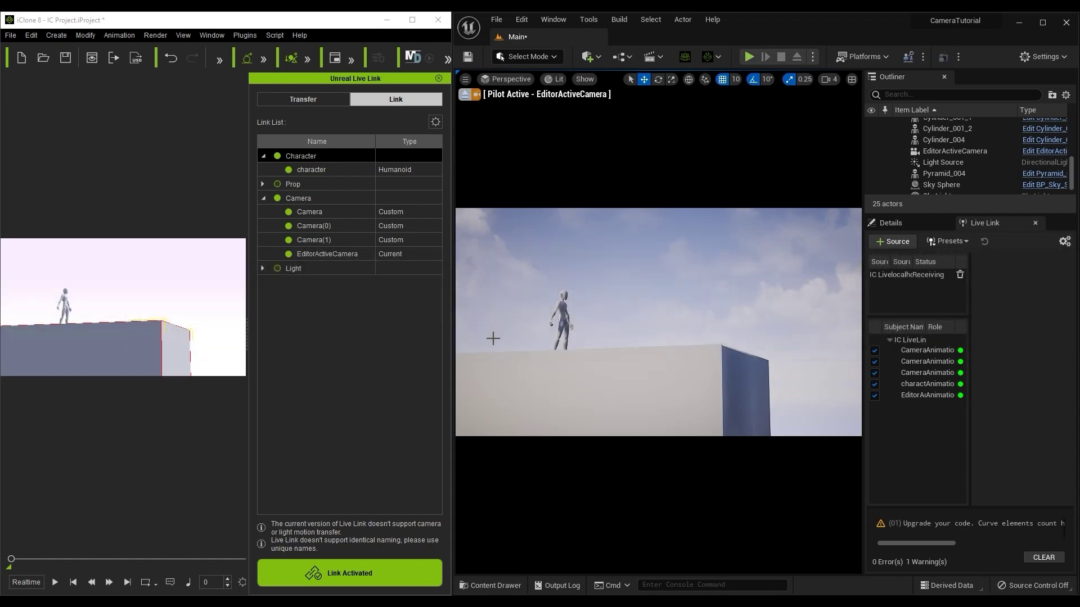
Step: Search the plugins browser for 'media fram' to check the Media Framework plugin
{"action": "left_click", "coordinate": [520, 20]}
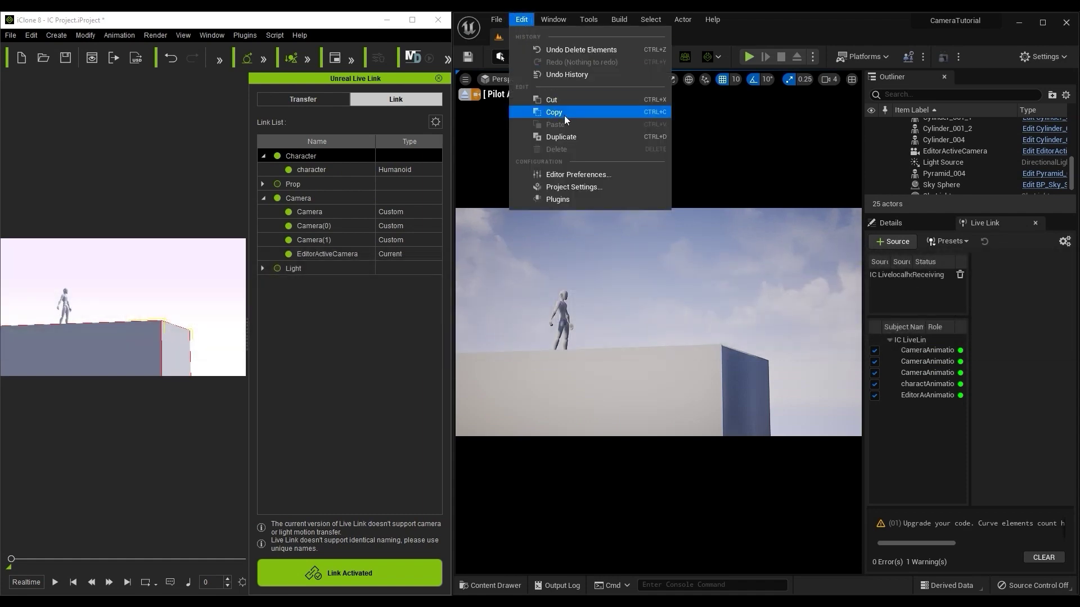
{"action": "left_click", "coordinate": [570, 199]}
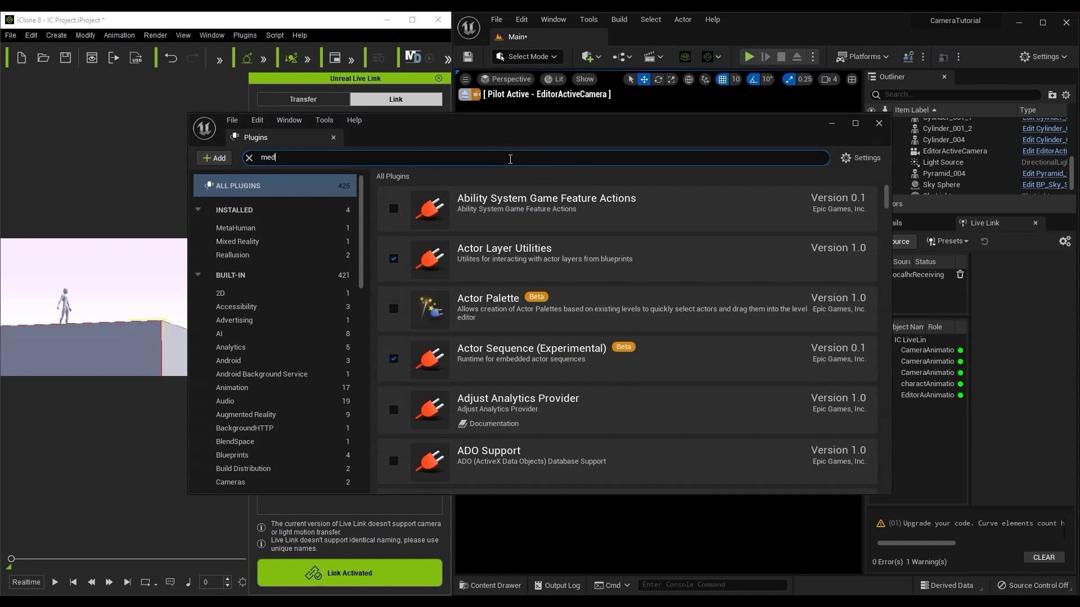
{"action": "type", "text": "media fram"}
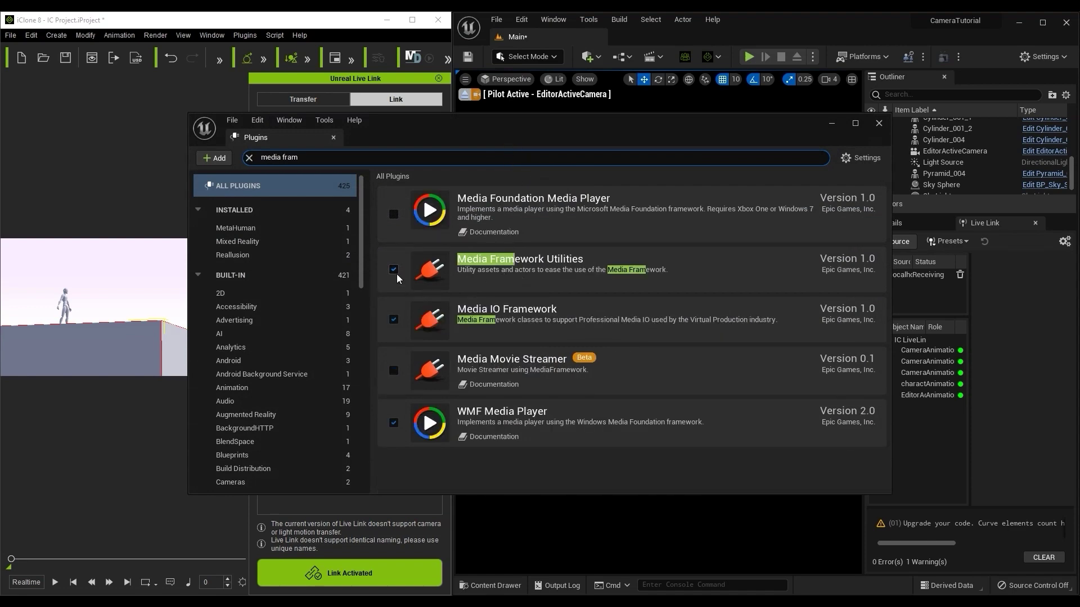
{"action": "left_click", "coordinate": [878, 123]}
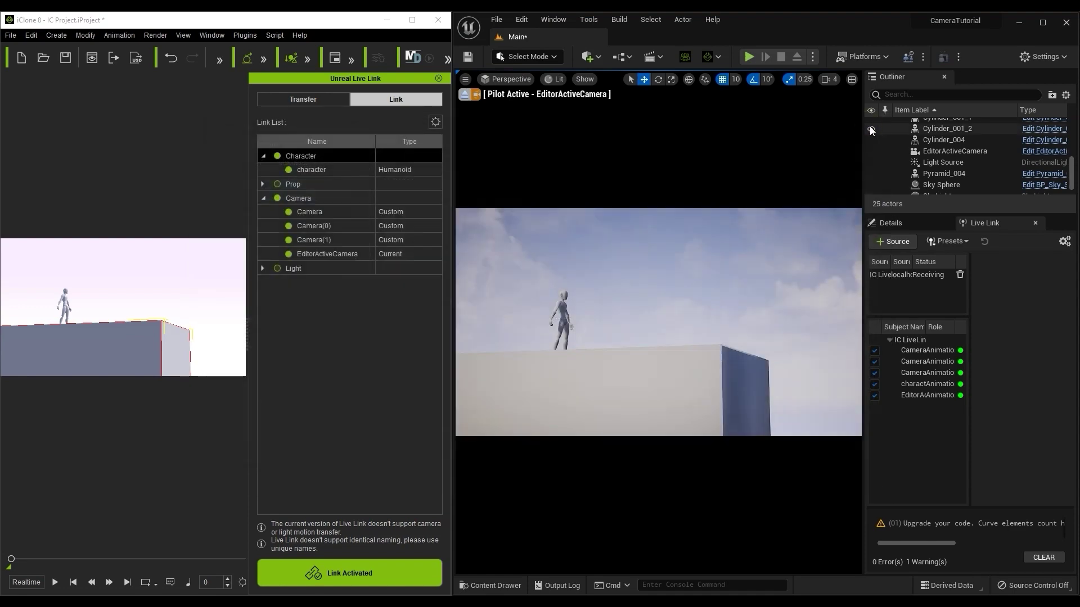
Step: Create a new empty media profile using the MediaProfile asset class
{"action": "left_click", "coordinate": [958, 57]}
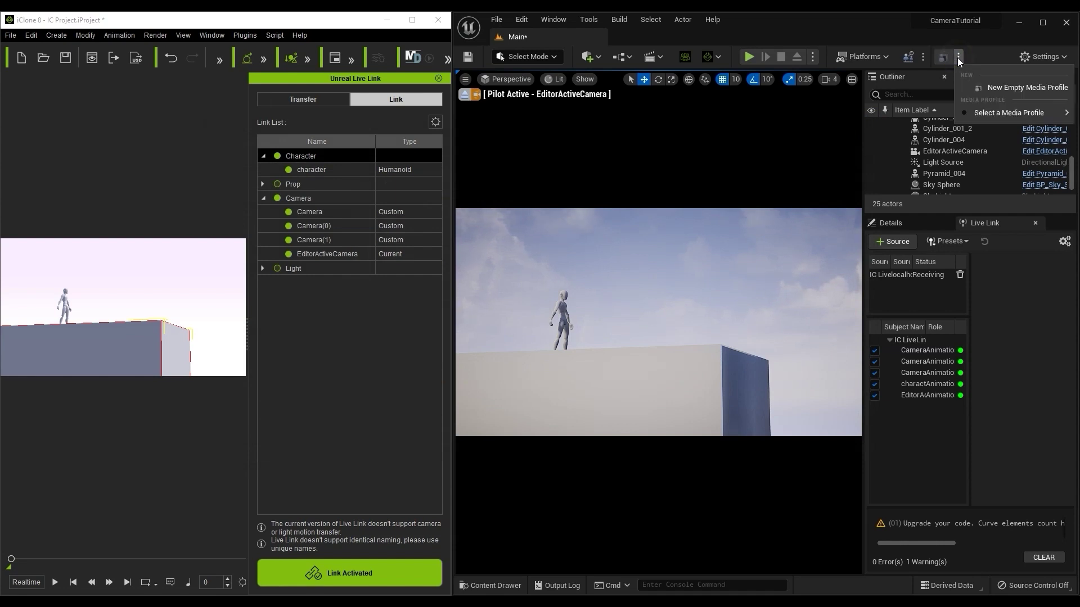
{"action": "left_click", "coordinate": [1010, 87]}
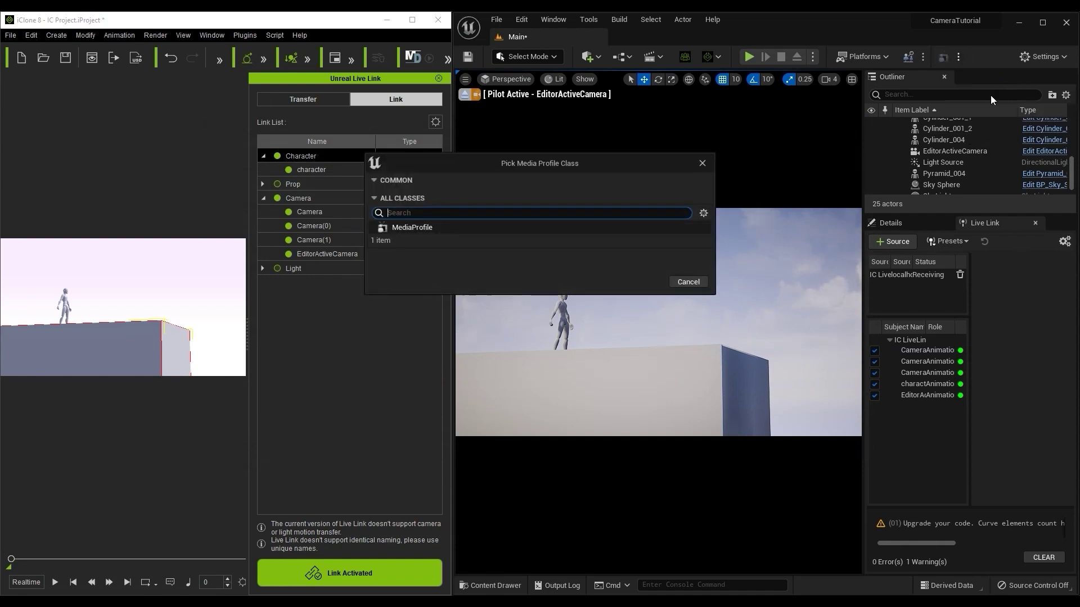
{"action": "left_click", "coordinate": [491, 231]}
{"action": "left_click", "coordinate": [643, 280]}
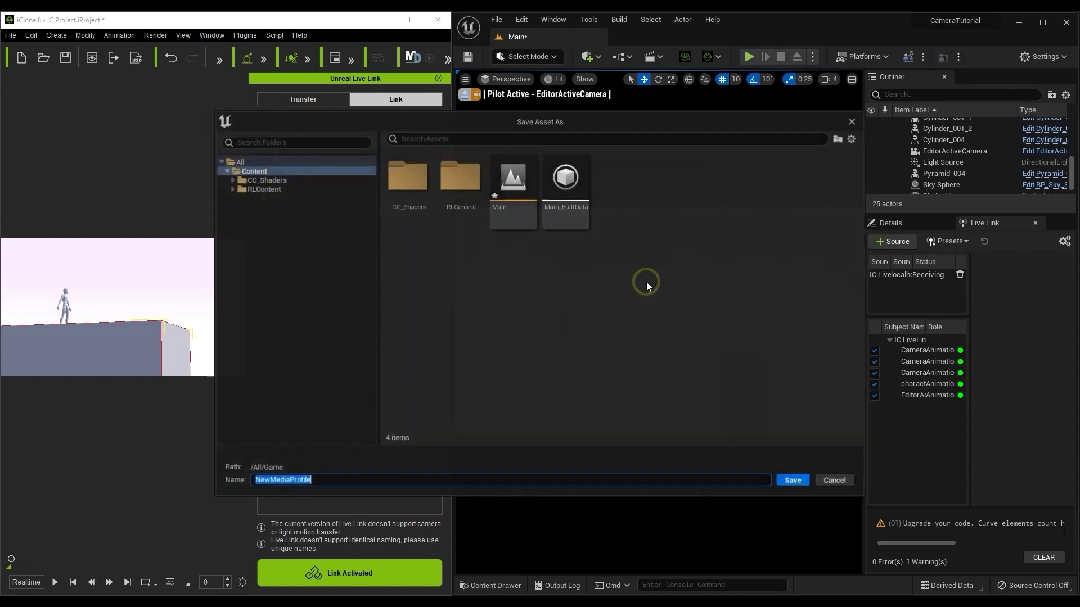
Step: Save the profile as NewMediaProfile and give it a Live Link timecode provider using the character subject
{"action": "left_click", "coordinate": [792, 479]}
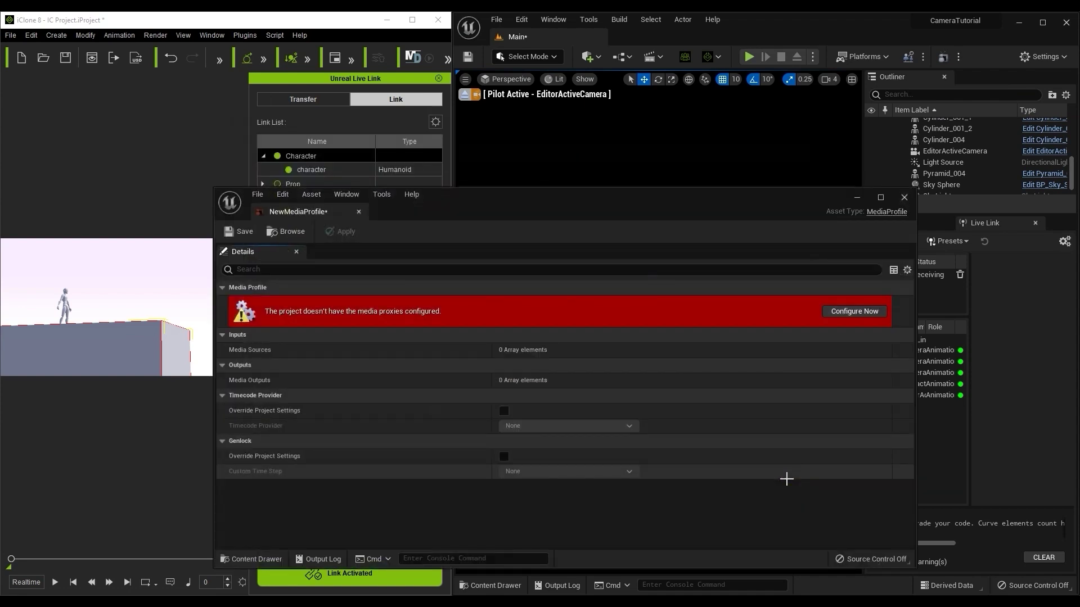
{"action": "left_click_drag", "start_coordinate": [609, 195], "coordinate": [602, 75]}
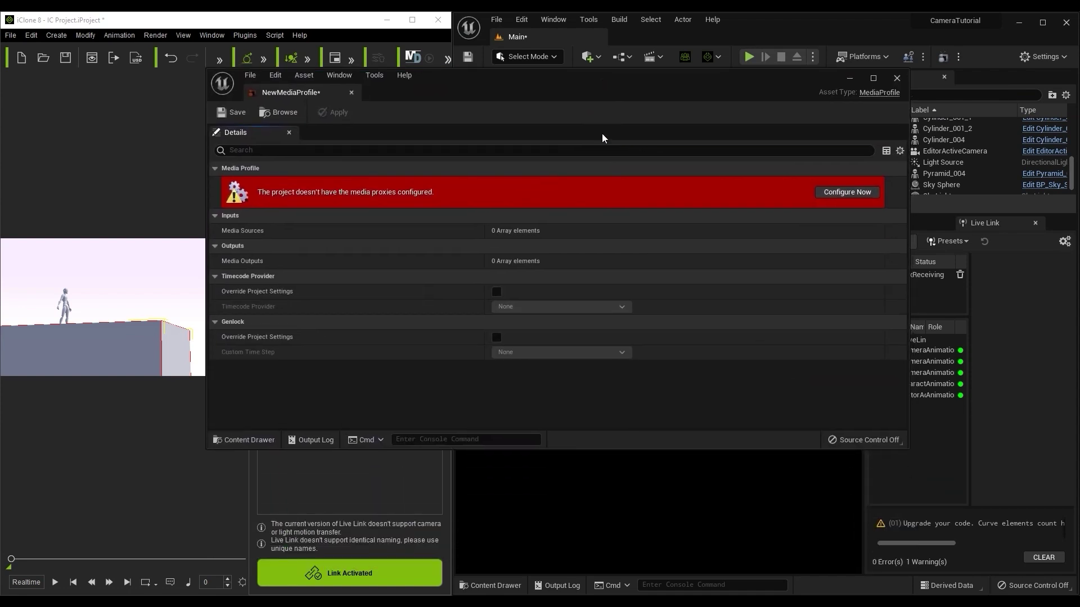
{"action": "left_click", "coordinate": [497, 292]}
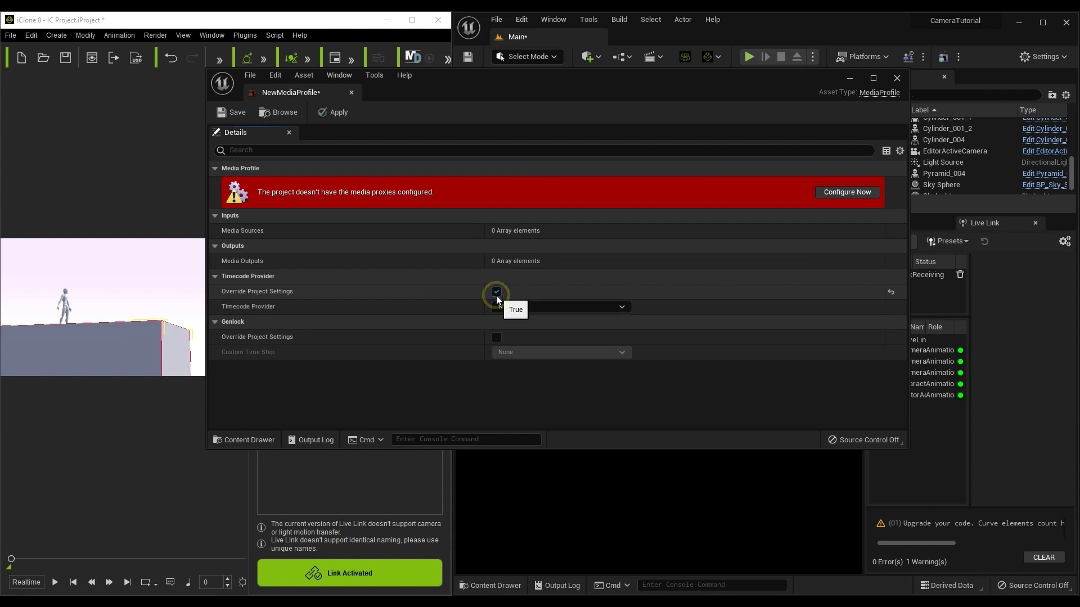
{"action": "left_click", "coordinate": [619, 306]}
{"action": "left_click", "coordinate": [568, 371]}
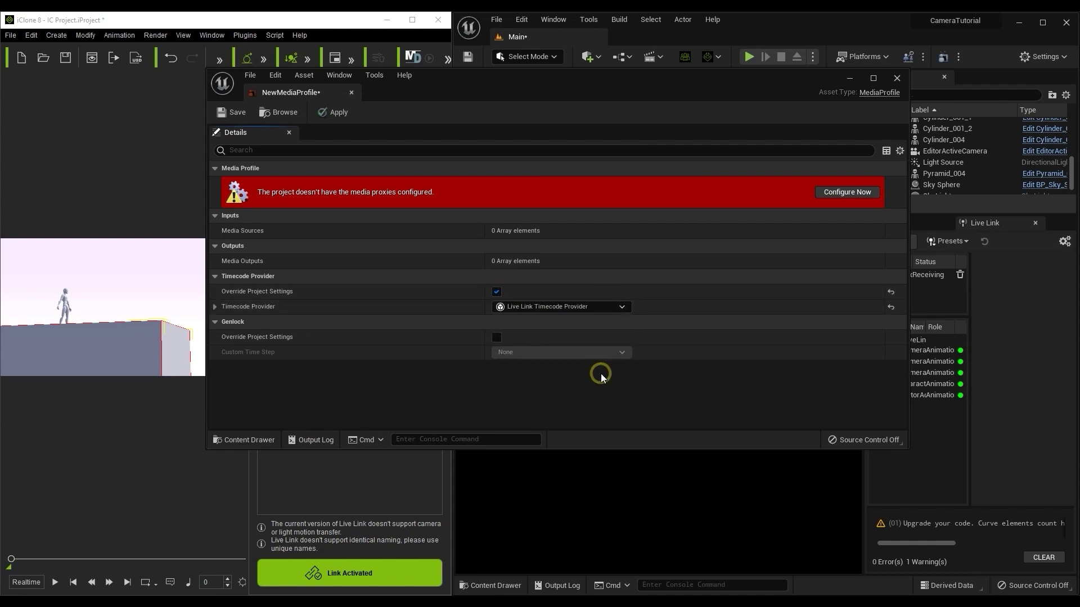
{"action": "left_click", "coordinate": [224, 321]}
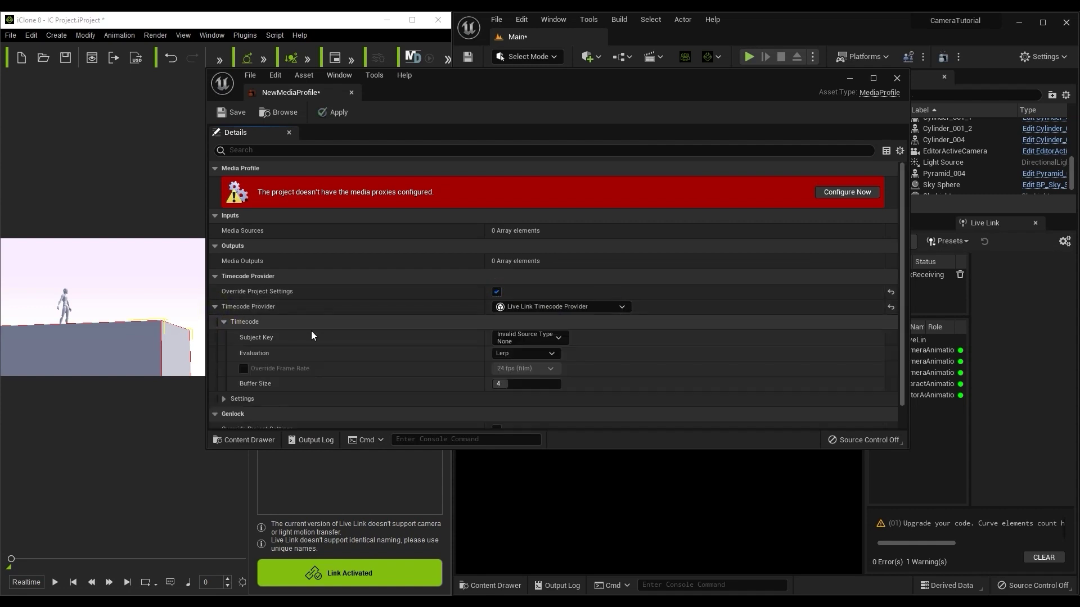
{"action": "left_click", "coordinate": [555, 339]}
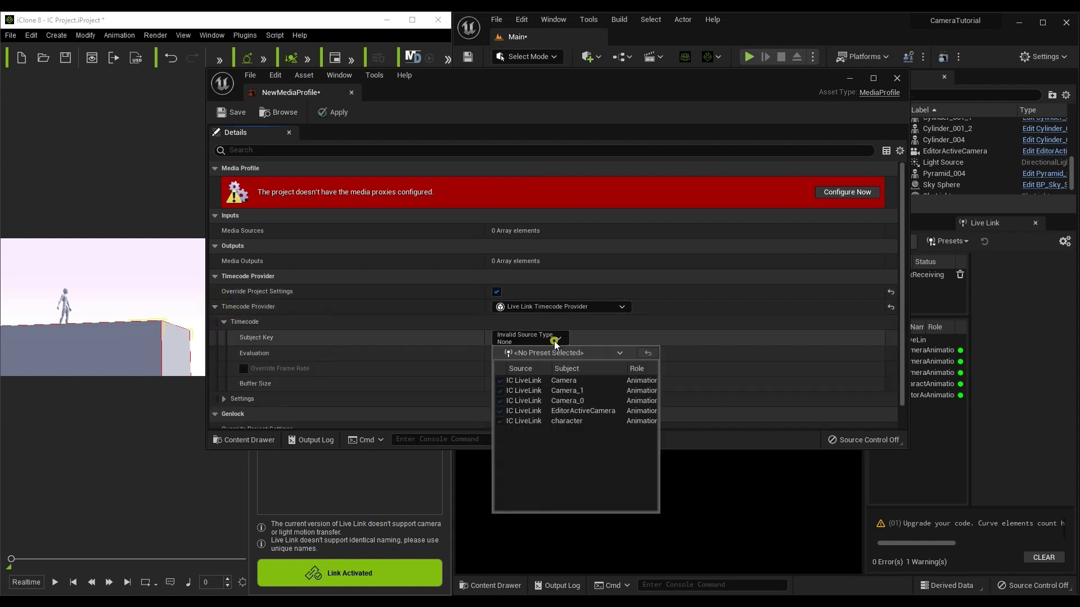
{"action": "left_click", "coordinate": [587, 421]}
Step: Set evaluation mode to Latest, override the frame rate to 60 fps, and save the profile
{"action": "left_click", "coordinate": [550, 355]}
{"action": "left_click", "coordinate": [549, 386]}
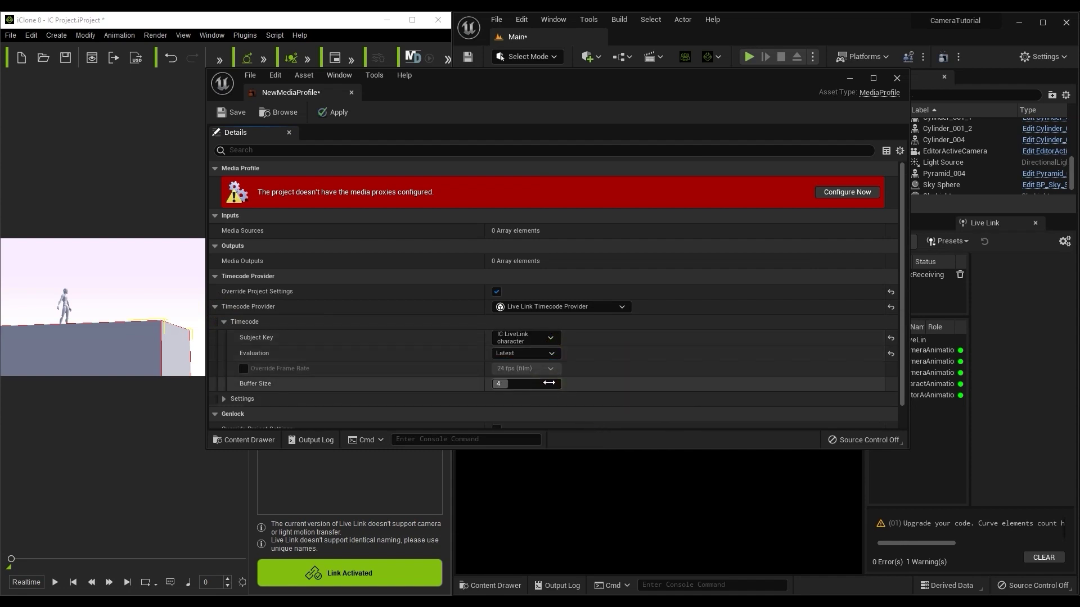
{"action": "left_click", "coordinate": [243, 369]}
{"action": "left_click", "coordinate": [532, 369]}
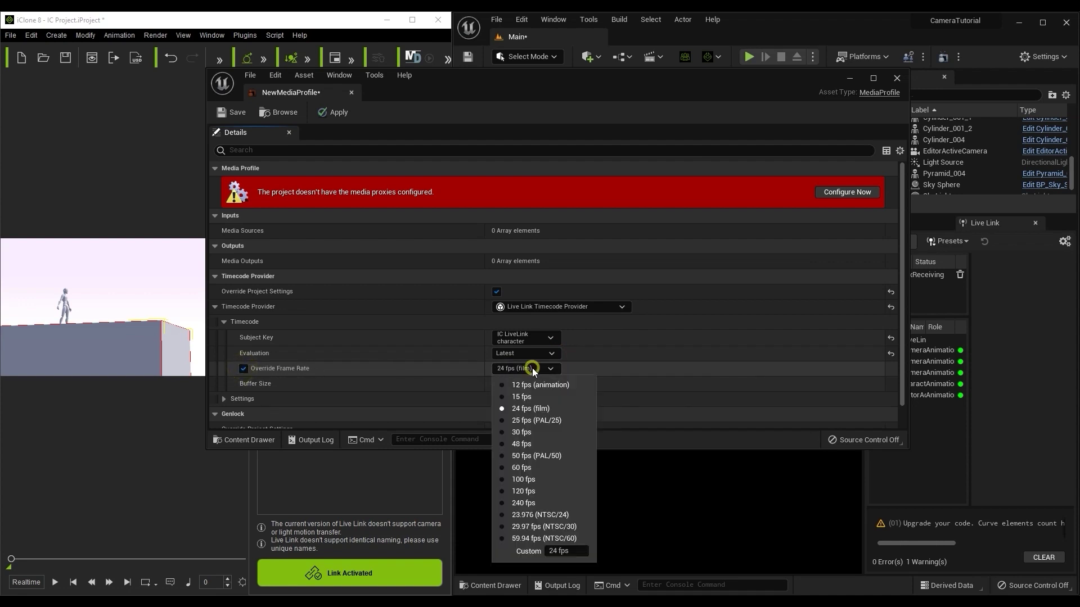
{"action": "left_click", "coordinate": [520, 467]}
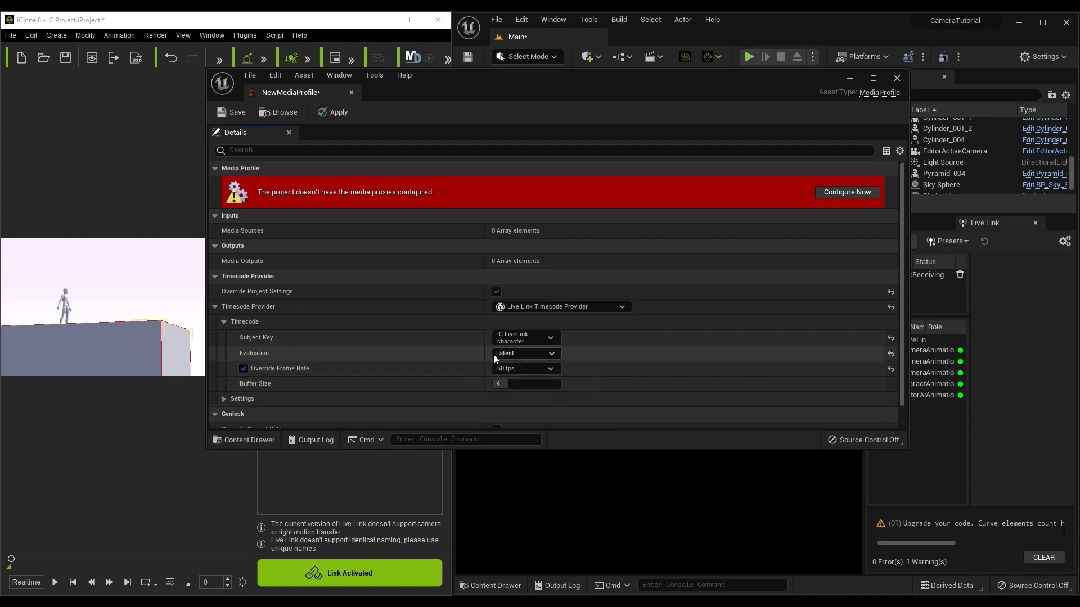
{"action": "left_click", "coordinate": [237, 113]}
Step: Close the media profile, set the IC LiveLink source's Evaluation to Latest, and open the Window menu
{"action": "left_click", "coordinate": [898, 77]}
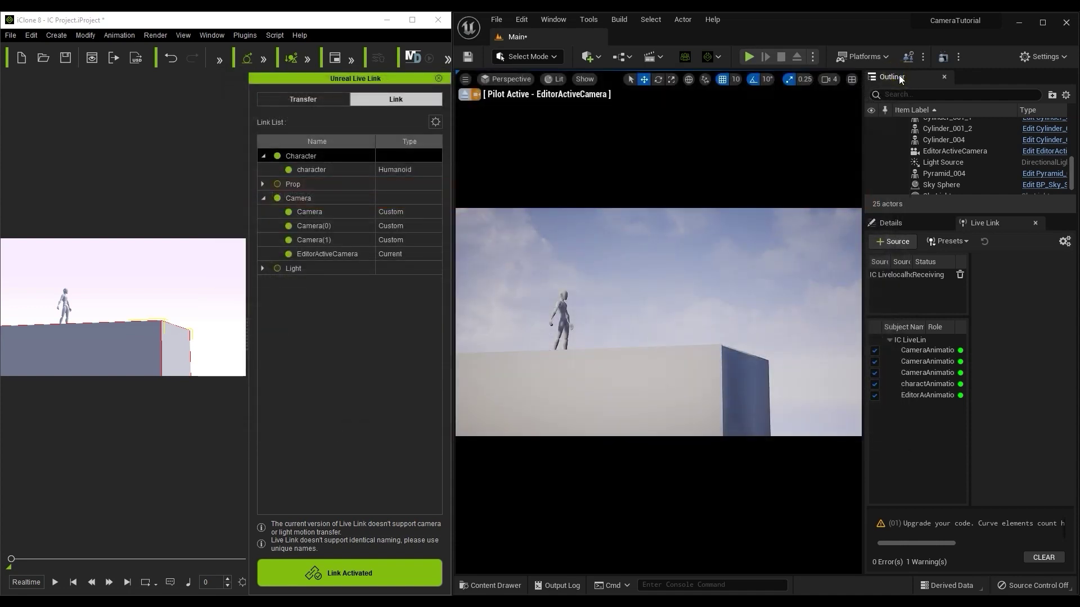
{"action": "left_click", "coordinate": [932, 274]}
{"action": "left_click", "coordinate": [1035, 296]}
{"action": "left_click", "coordinate": [1042, 309]}
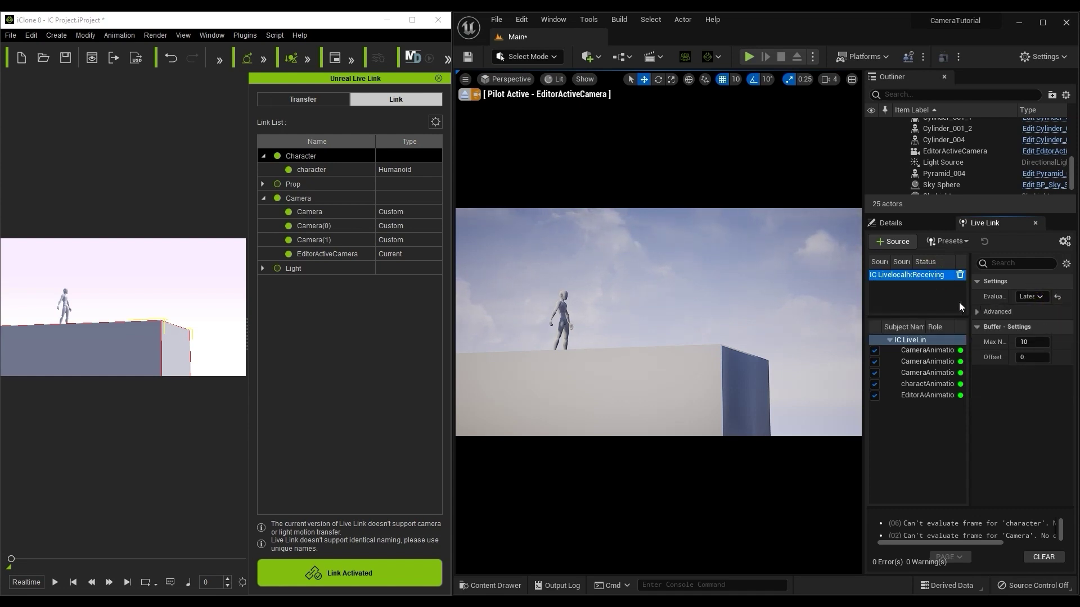
{"action": "left_click", "coordinate": [524, 19]}
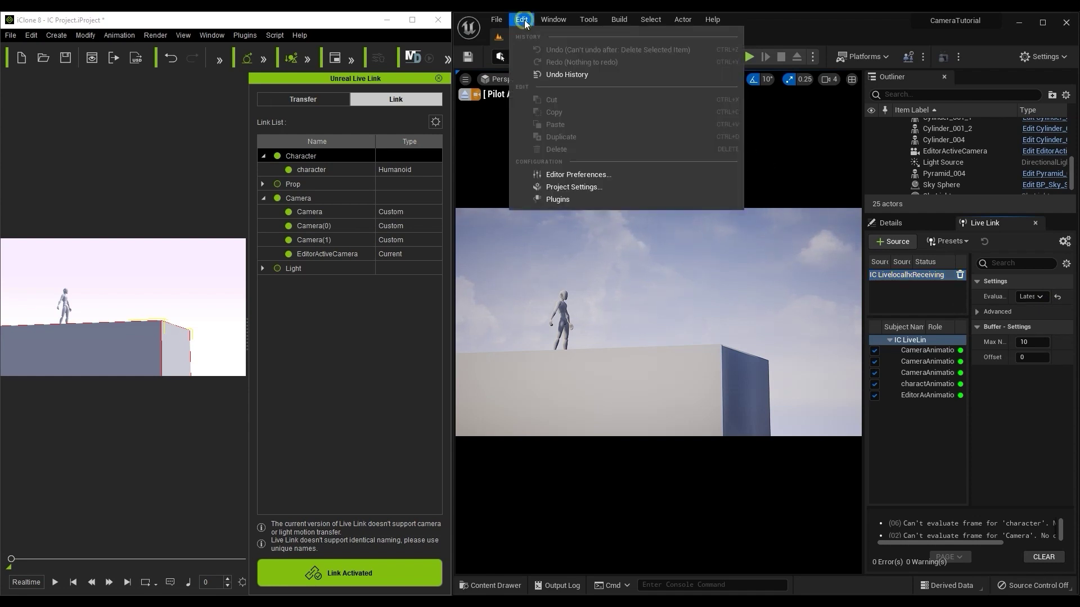
Step: Open the Take Recorder and set its Recording Clock Source to Timecode
{"action": "mouse_move", "coordinate": [548, 19]}
{"action": "mouse_move", "coordinate": [589, 49]}
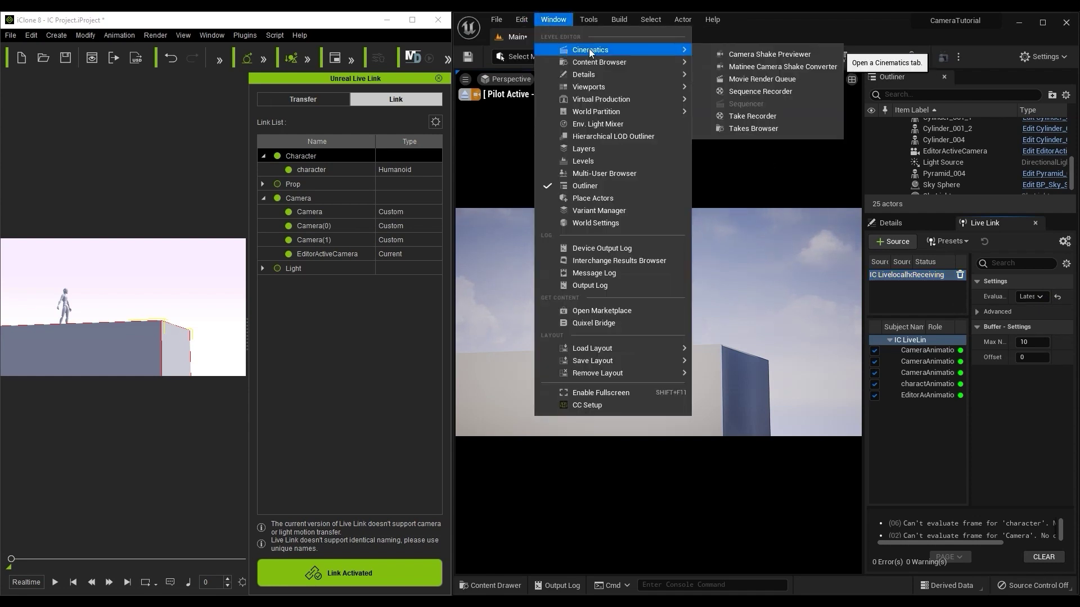
{"action": "left_click", "coordinate": [792, 120]}
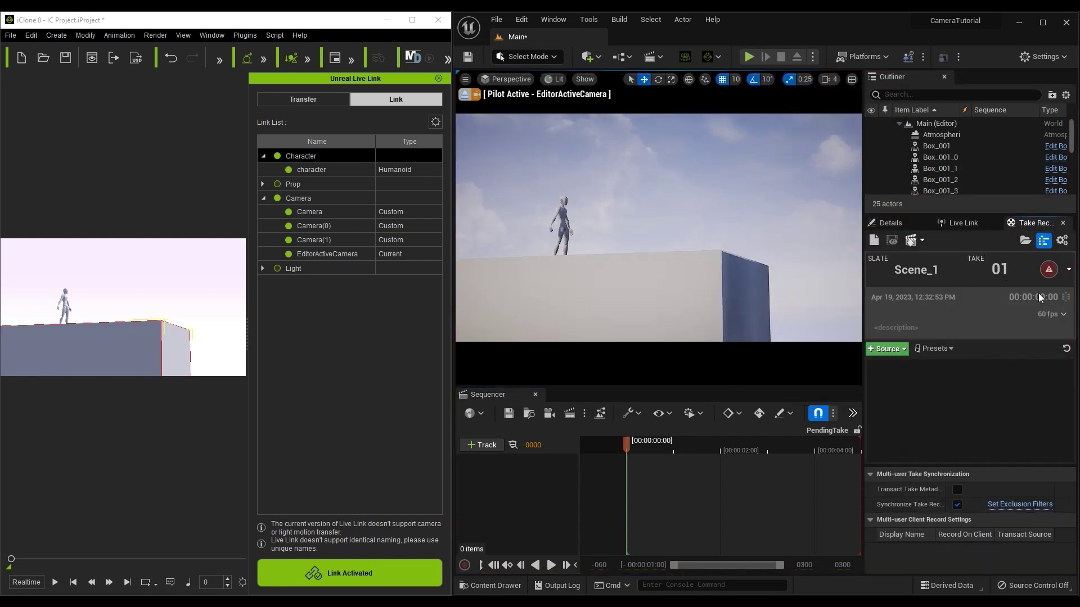
{"action": "left_click", "coordinate": [1061, 240]}
{"action": "scroll", "coordinate": [990, 515], "scroll_direction": "down", "scroll_amount": 3}
{"action": "left_click", "coordinate": [1007, 539]}
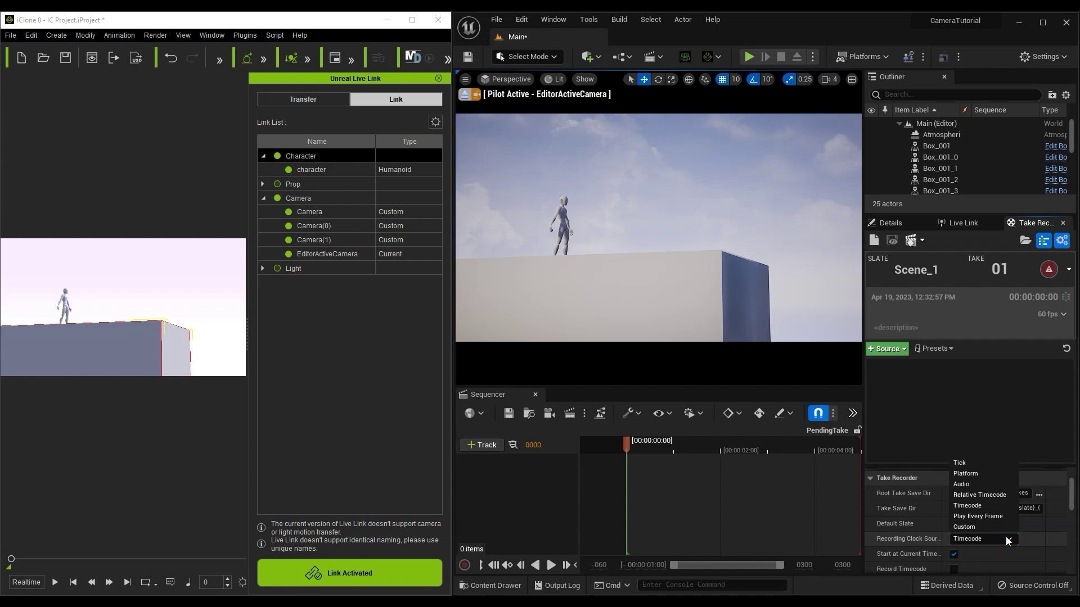
{"action": "left_click", "coordinate": [989, 504]}
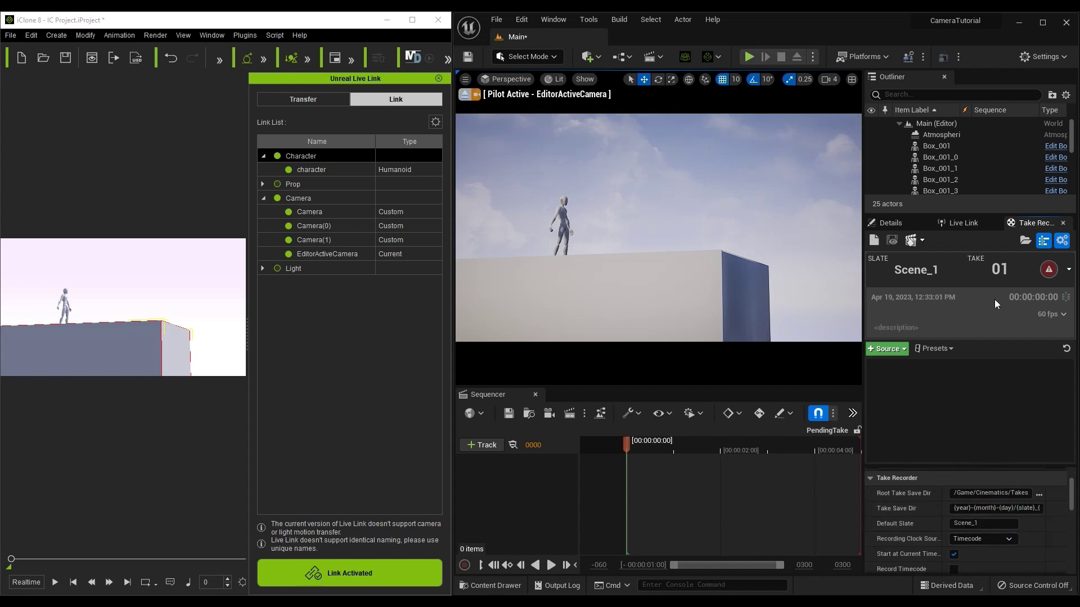
Step: Add the character and EditorActiveCamera as Take Recorder sources from actors
{"action": "left_click", "coordinate": [895, 349]}
{"action": "mouse_move", "coordinate": [899, 366]}
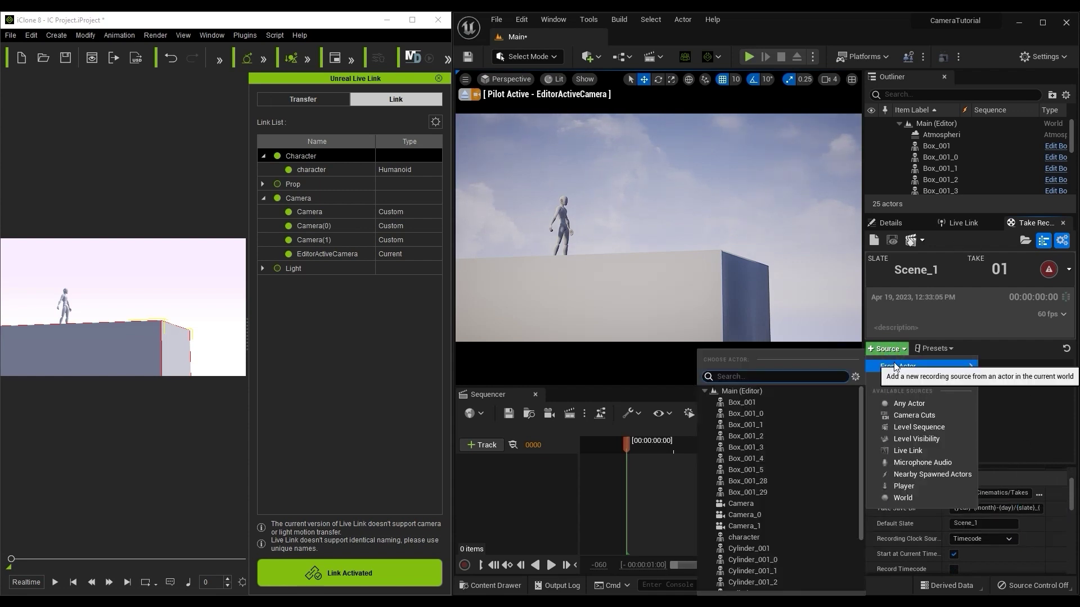
{"action": "left_click", "coordinate": [809, 538]}
{"action": "left_click", "coordinate": [887, 349]}
{"action": "scroll", "coordinate": [854, 469], "scroll_direction": "down", "scroll_amount": 3}
{"action": "left_click", "coordinate": [759, 530]}
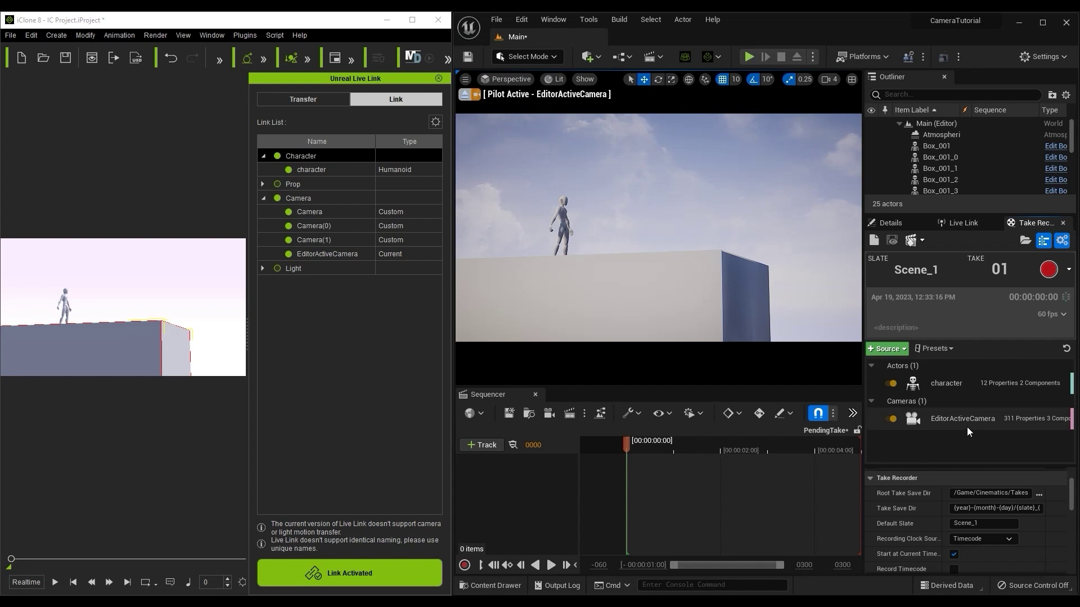
Step: Record Take 1 of Scene_1 while the iClone animation plays, then stop iClone playback
{"action": "left_click", "coordinate": [1047, 270]}
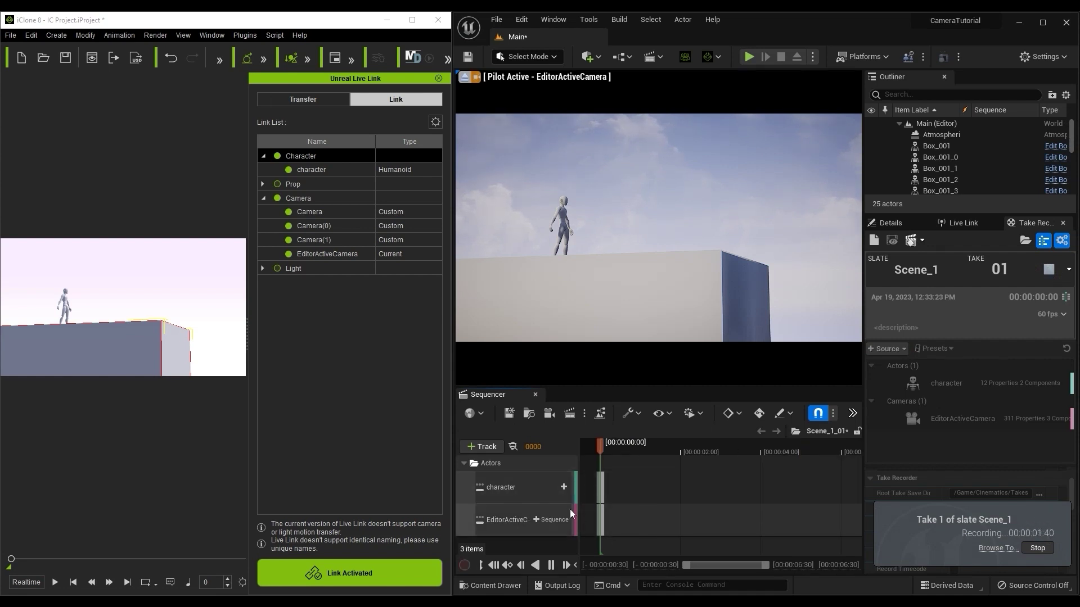
{"action": "left_click", "coordinate": [56, 583]}
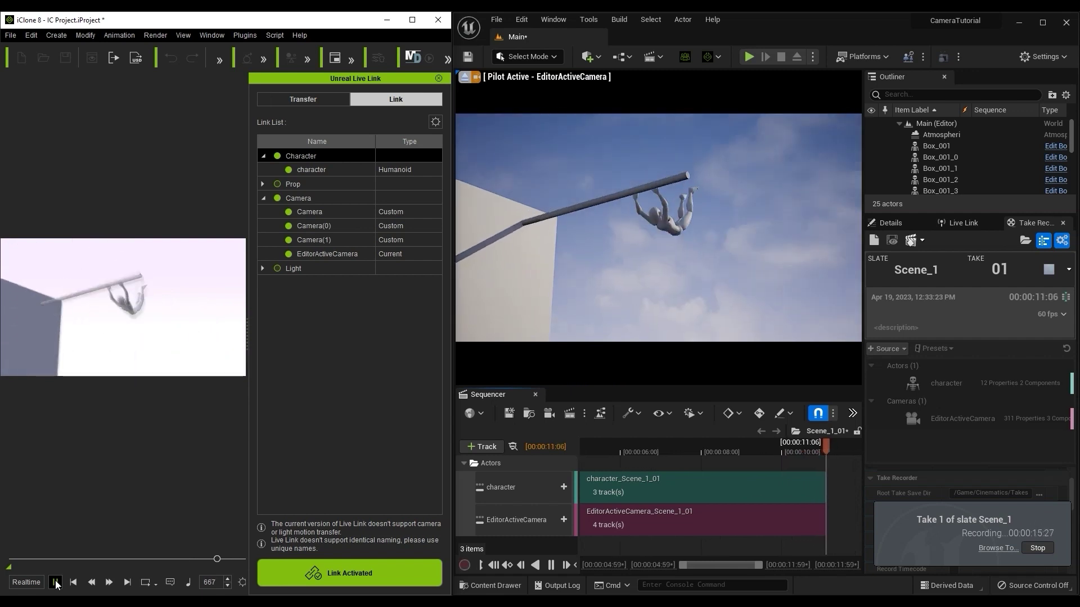
{"action": "left_click", "coordinate": [55, 585]}
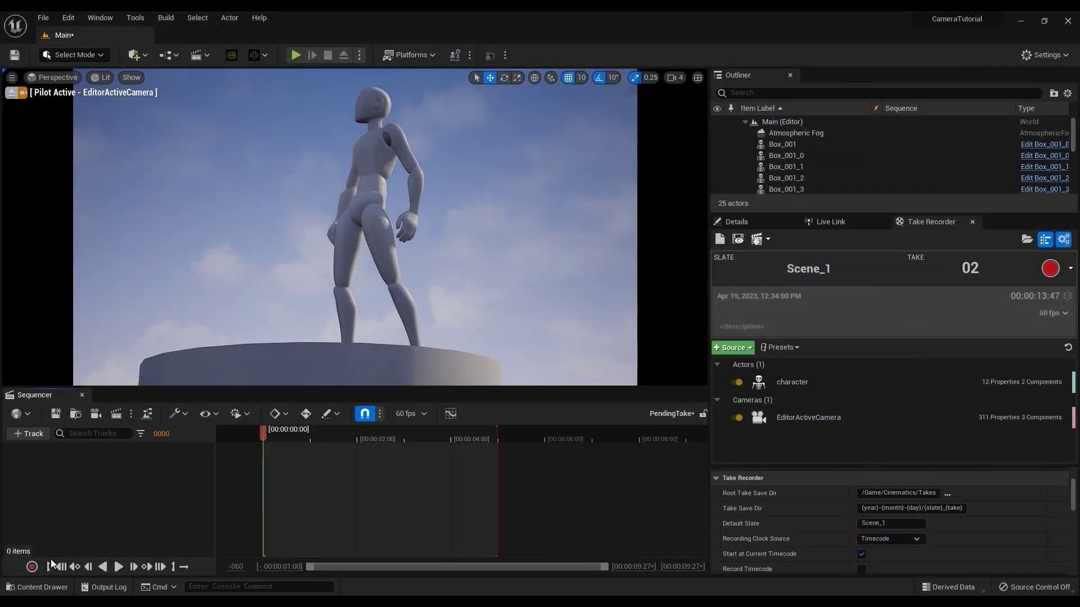
Step: Open the Scene_1_01 sequence from Cinematics > Takes > 2023-04-19 in the Content Drawer
{"action": "left_click", "coordinate": [45, 586]}
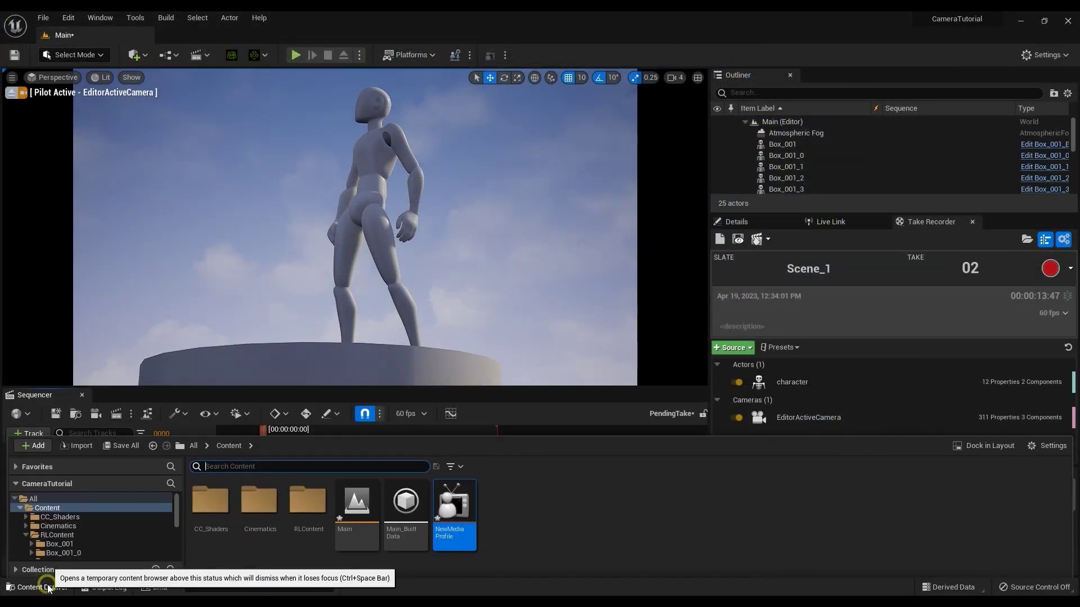
{"action": "double_click", "coordinate": [259, 499]}
{"action": "left_click", "coordinate": [221, 503]}
{"action": "double_click", "coordinate": [221, 502]}
{"action": "double_click", "coordinate": [218, 501]}
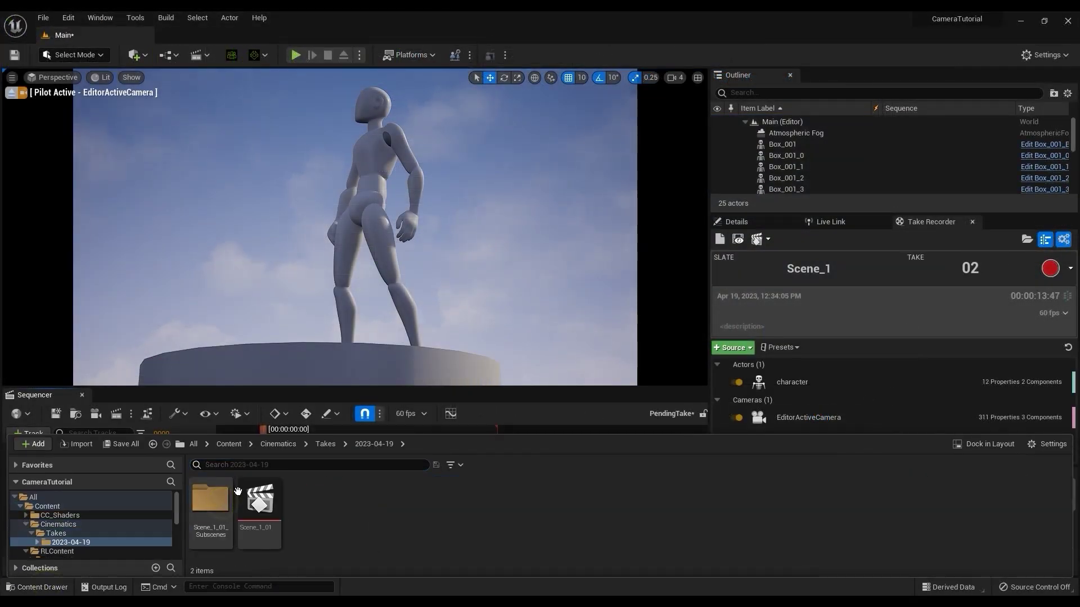
{"action": "double_click", "coordinate": [268, 501]}
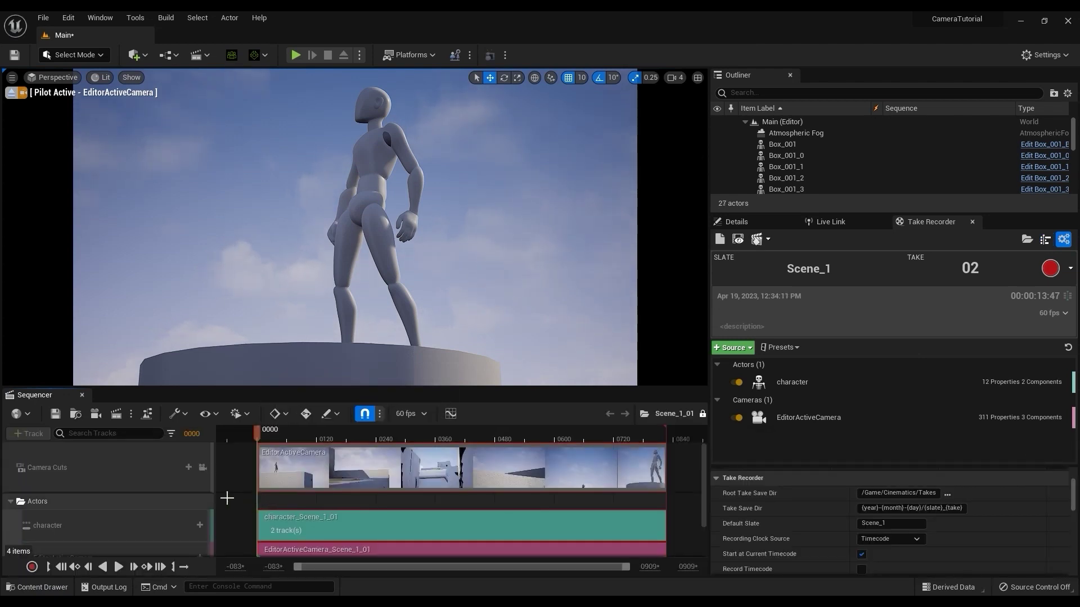
Step: Lock the viewport to Camera Cuts and preview the take with play and pause
{"action": "left_click", "coordinate": [201, 470]}
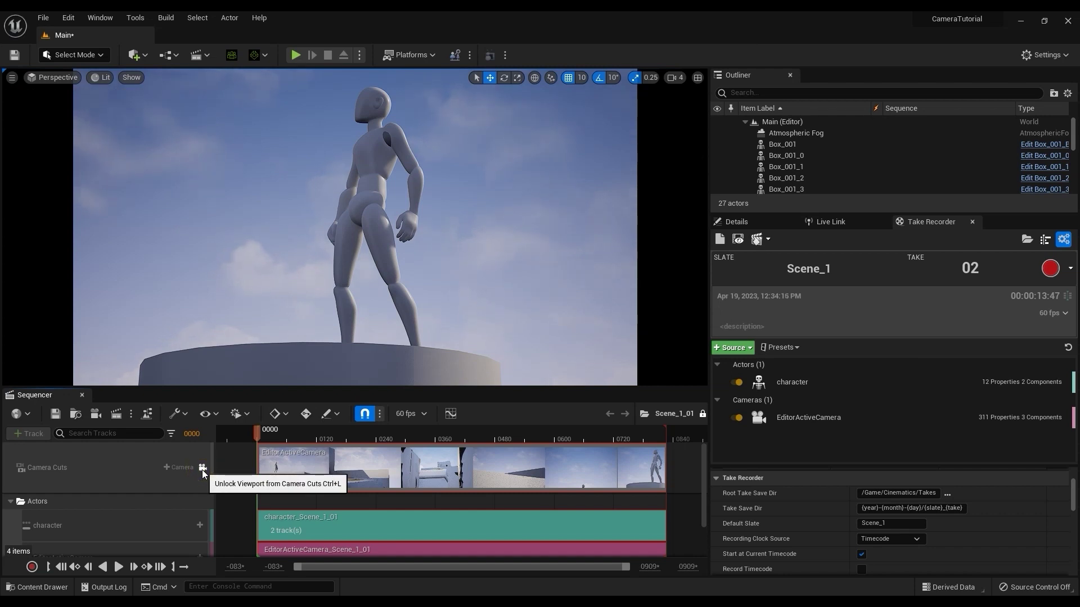
{"action": "left_click", "coordinate": [119, 568]}
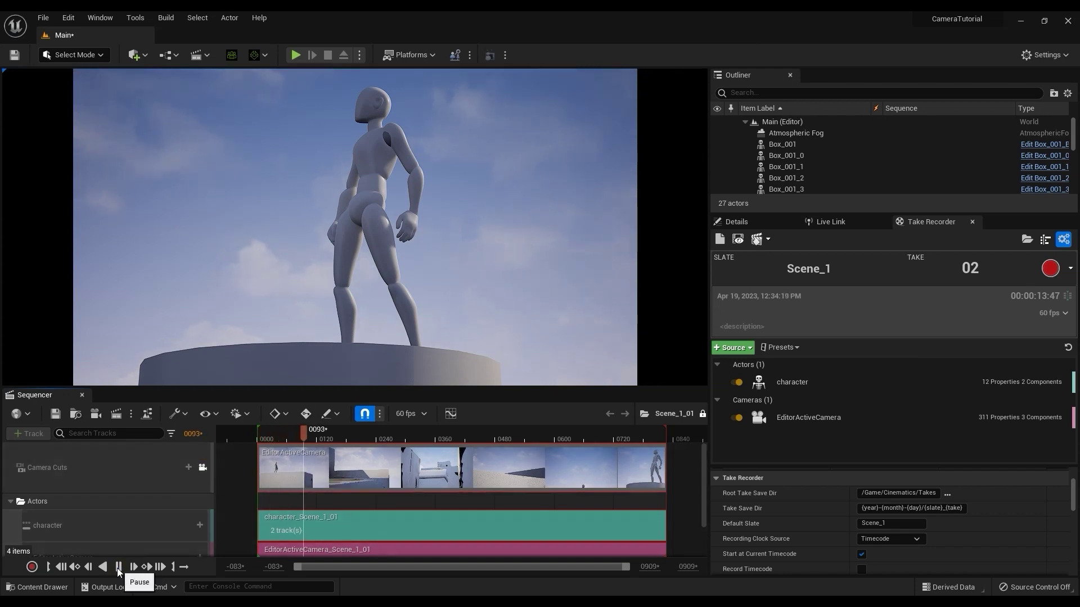
{"action": "left_click", "coordinate": [118, 568]}
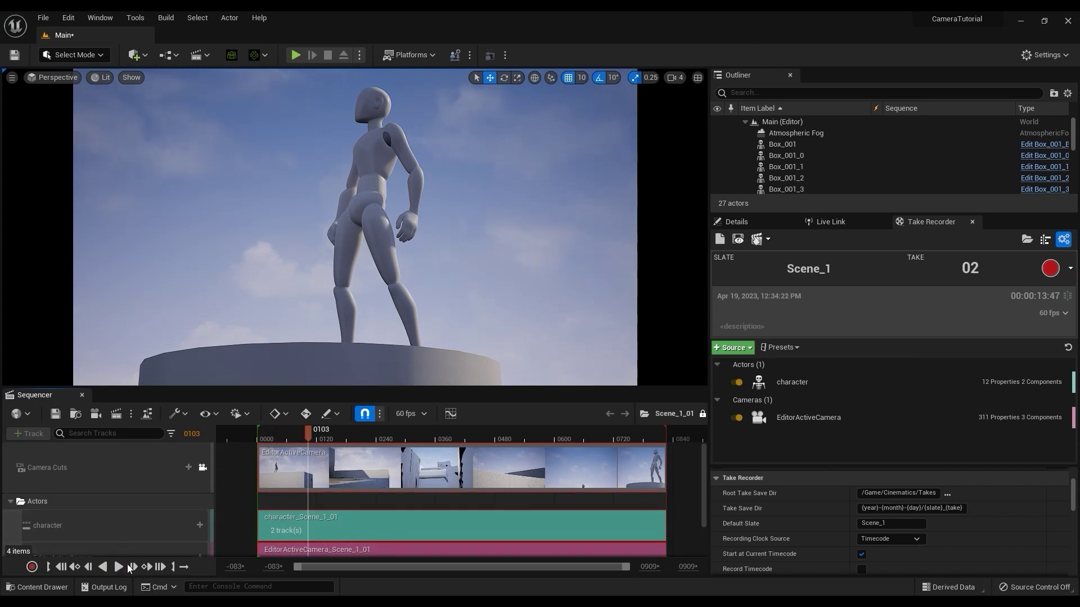
{"action": "left_click", "coordinate": [119, 568]}
{"action": "left_click", "coordinate": [125, 569]}
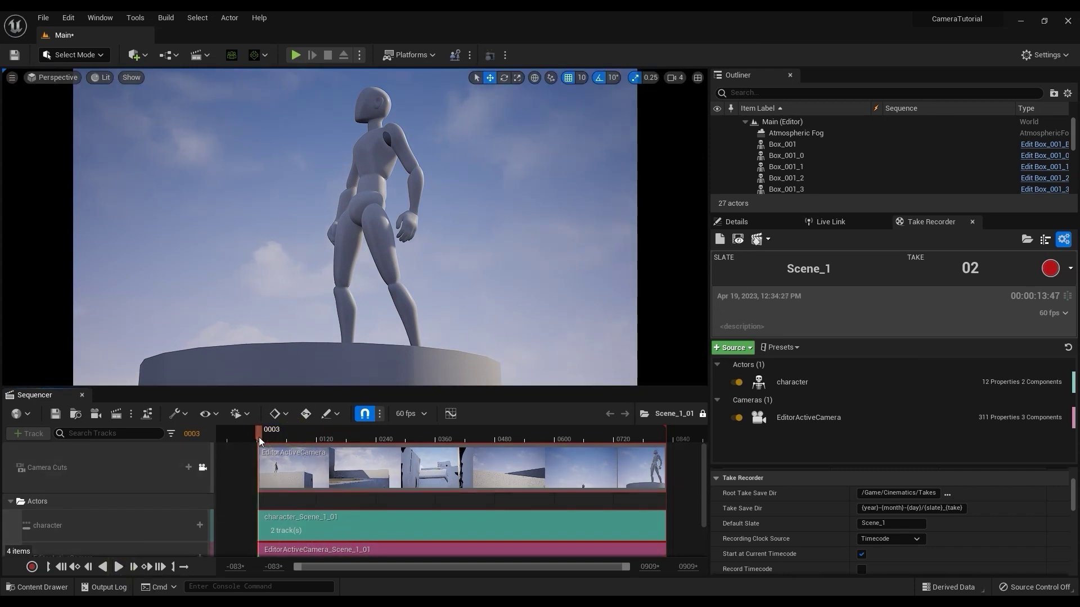
Step: Disable the EditorActiveCamera Live Link subject and play Scene_1_01 through to frame 0827
{"action": "left_click", "coordinate": [835, 224]}
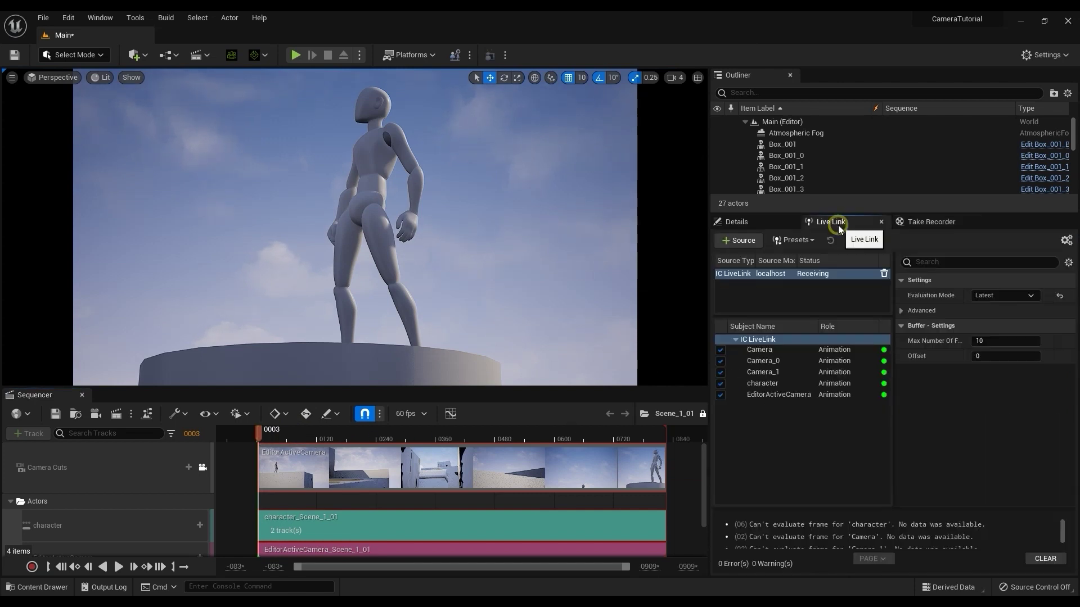
{"action": "left_click", "coordinate": [722, 397]}
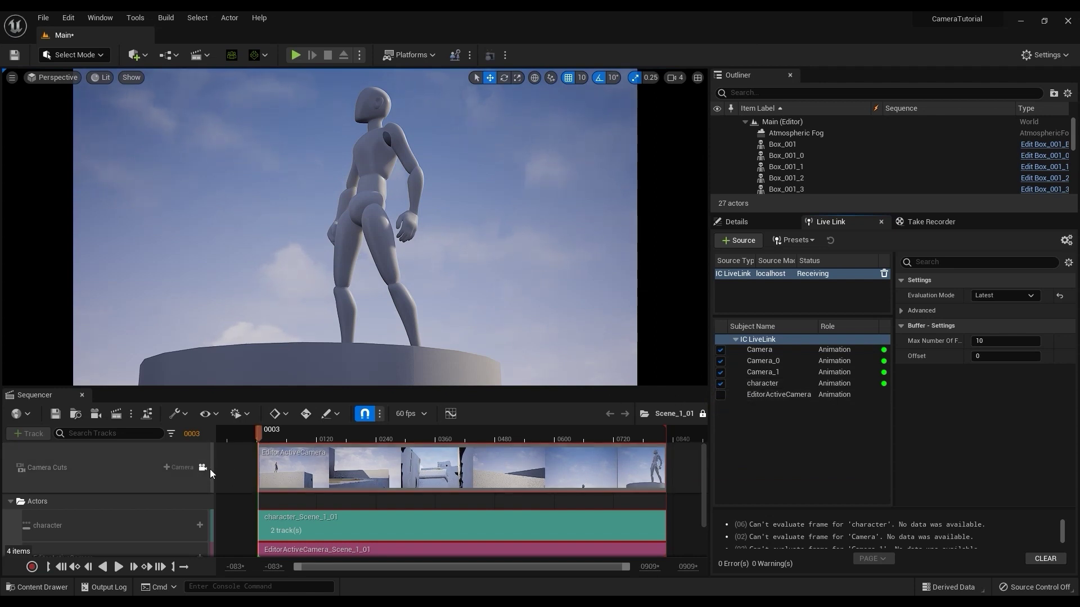
{"action": "left_click", "coordinate": [117, 569]}
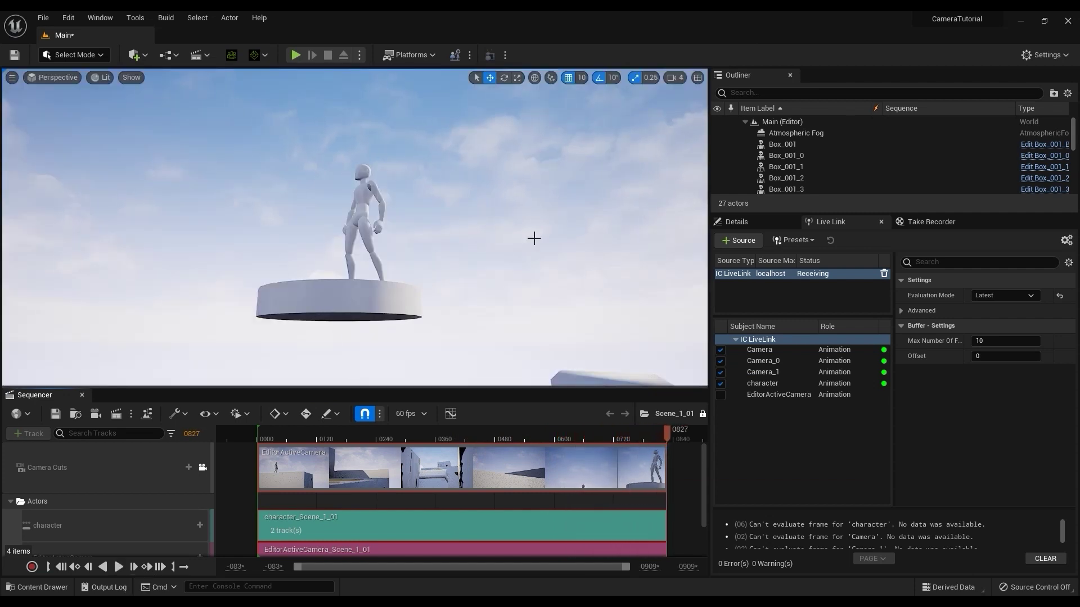
Step: Uncheck Visible on the live-linked character via a 'visi' Details search, then replay the sequence
{"action": "scroll", "coordinate": [1073, 138], "scroll_direction": "down", "scroll_amount": 5}
{"action": "left_click", "coordinate": [814, 143]}
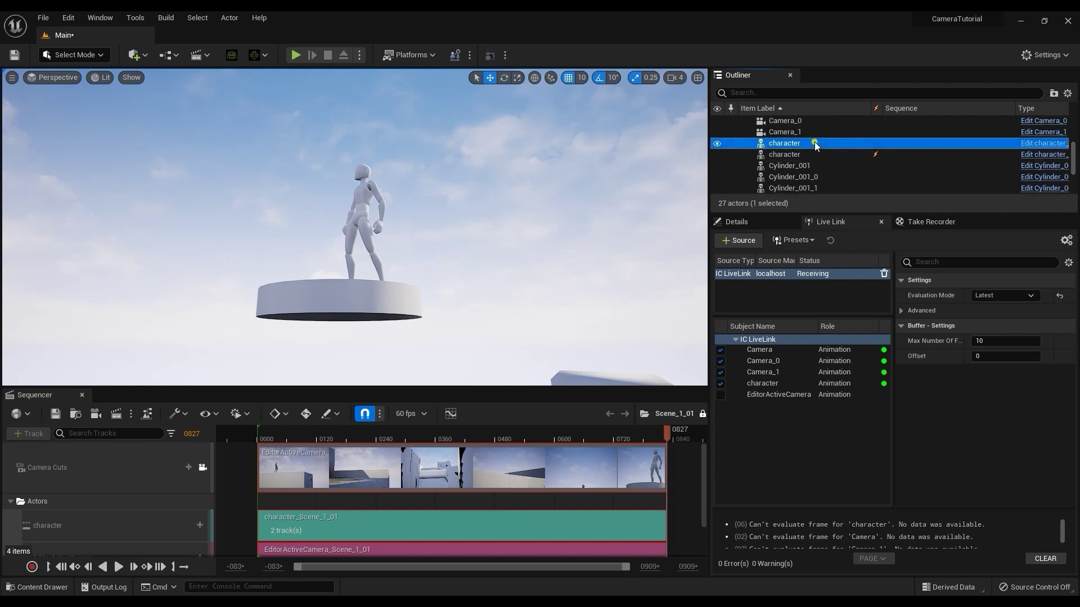
{"action": "left_click", "coordinate": [734, 221]}
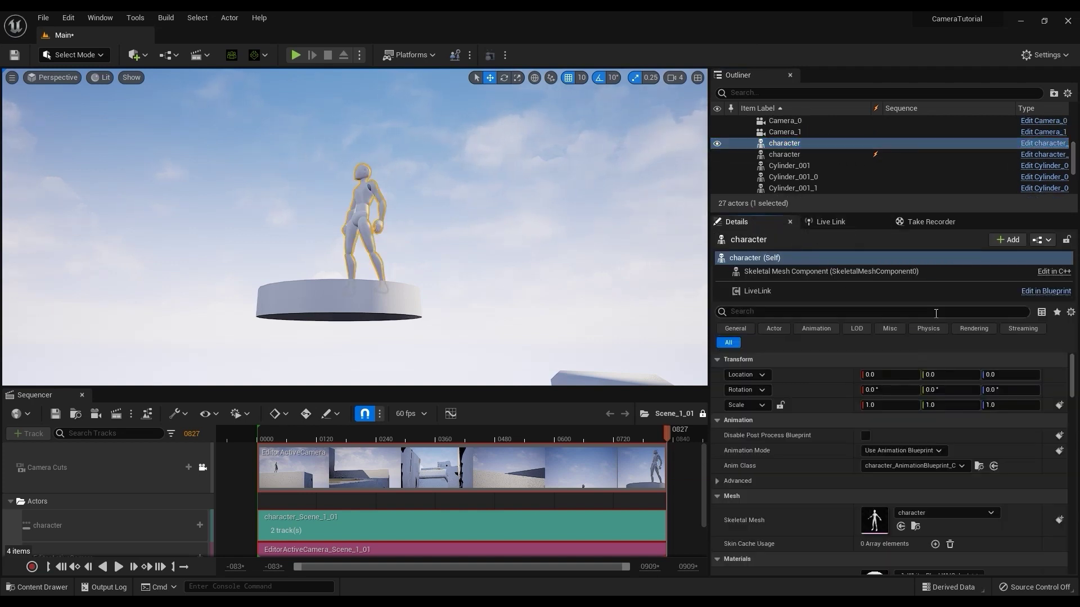
{"action": "left_click", "coordinate": [847, 312]}
{"action": "type", "text": "visi"}
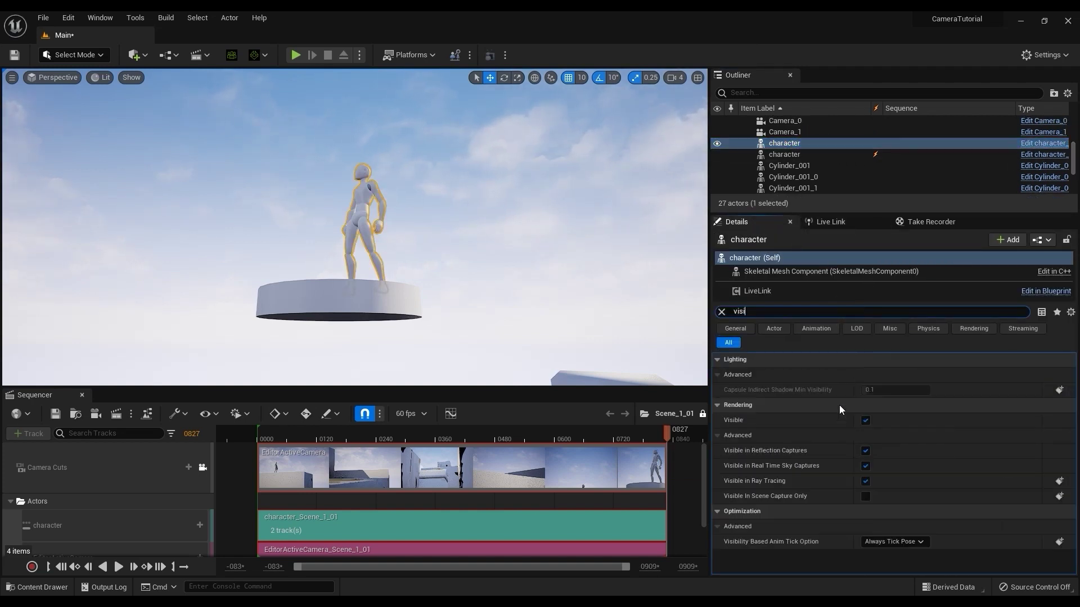
{"action": "left_click", "coordinate": [865, 421]}
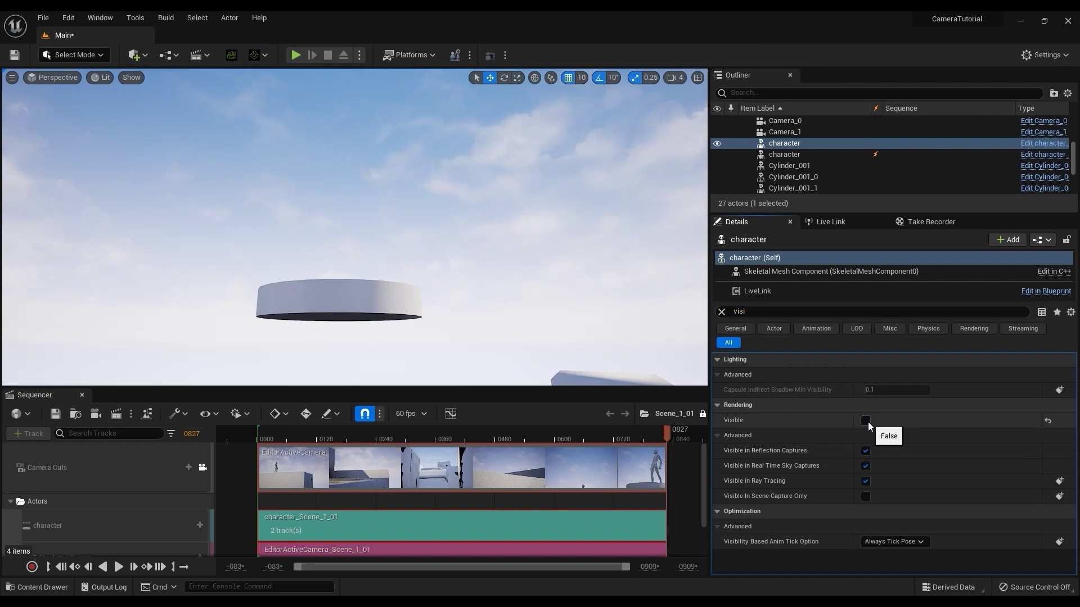
{"action": "left_click", "coordinate": [118, 567]}
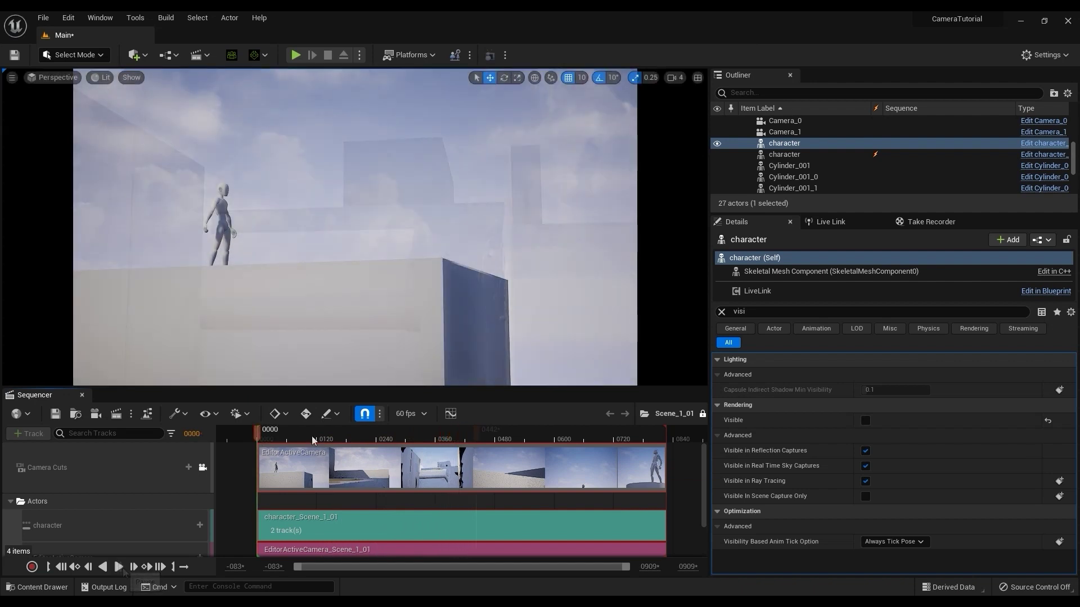
Step: Set the legacy movie capture to Apple ProRes (mov), custom 60 fps, at 1920 x 1080
{"action": "left_click", "coordinate": [131, 415]}
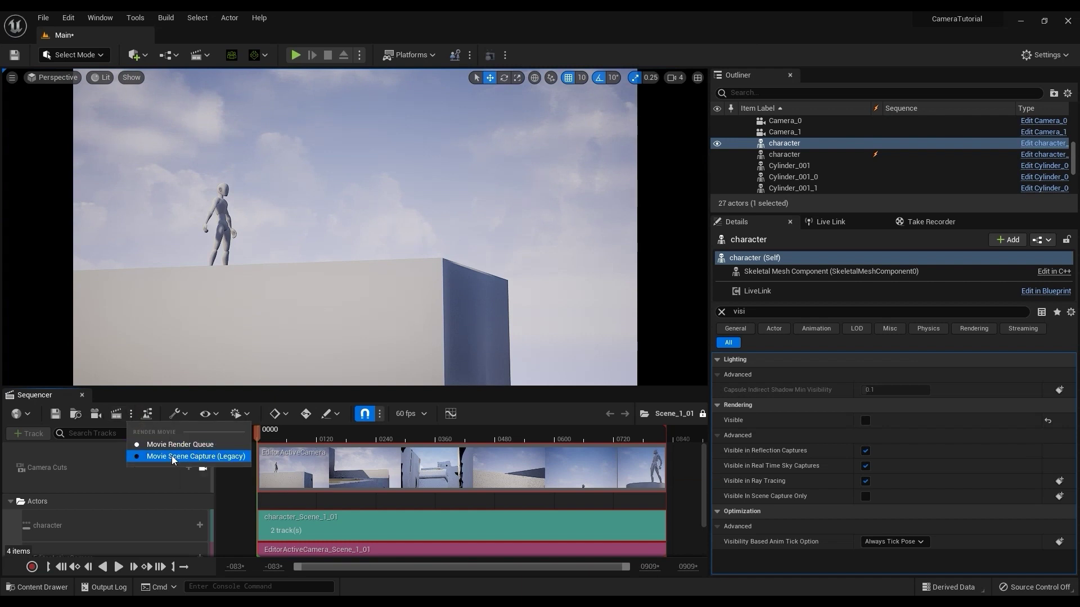
{"action": "left_click", "coordinate": [117, 416]}
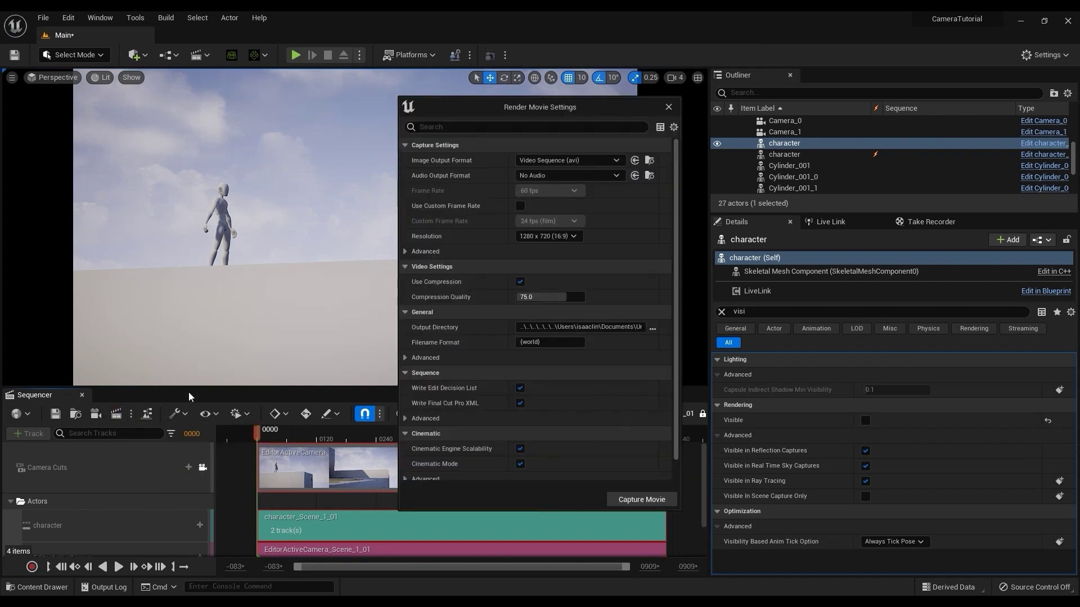
{"action": "left_click", "coordinate": [614, 161]}
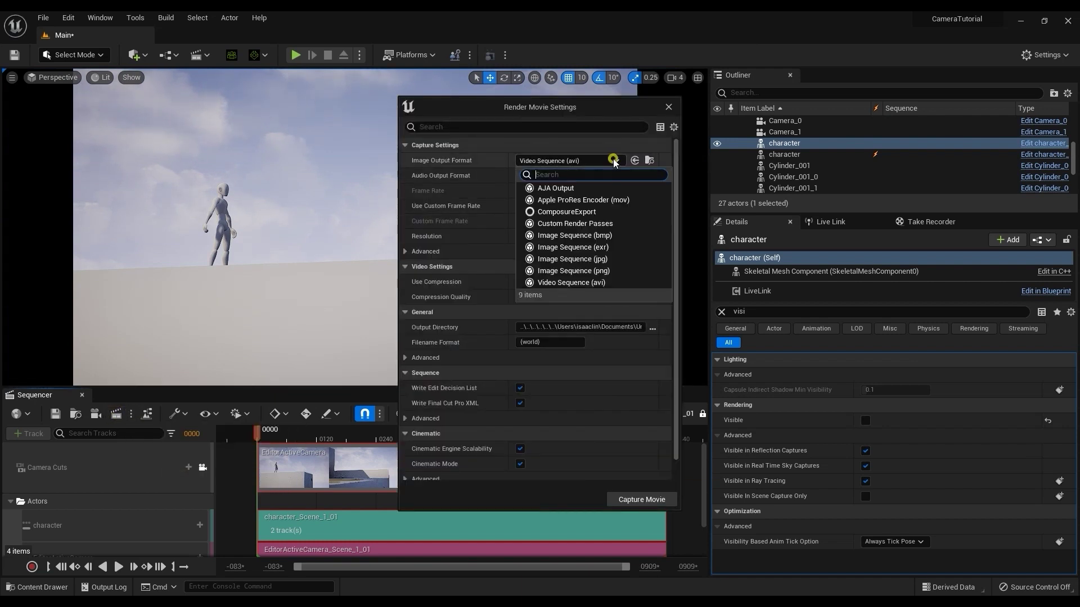
{"action": "left_click", "coordinate": [614, 200]}
{"action": "left_click", "coordinate": [520, 205]}
{"action": "left_click", "coordinate": [574, 221]}
{"action": "left_click", "coordinate": [570, 298]}
{"action": "left_click", "coordinate": [574, 236]}
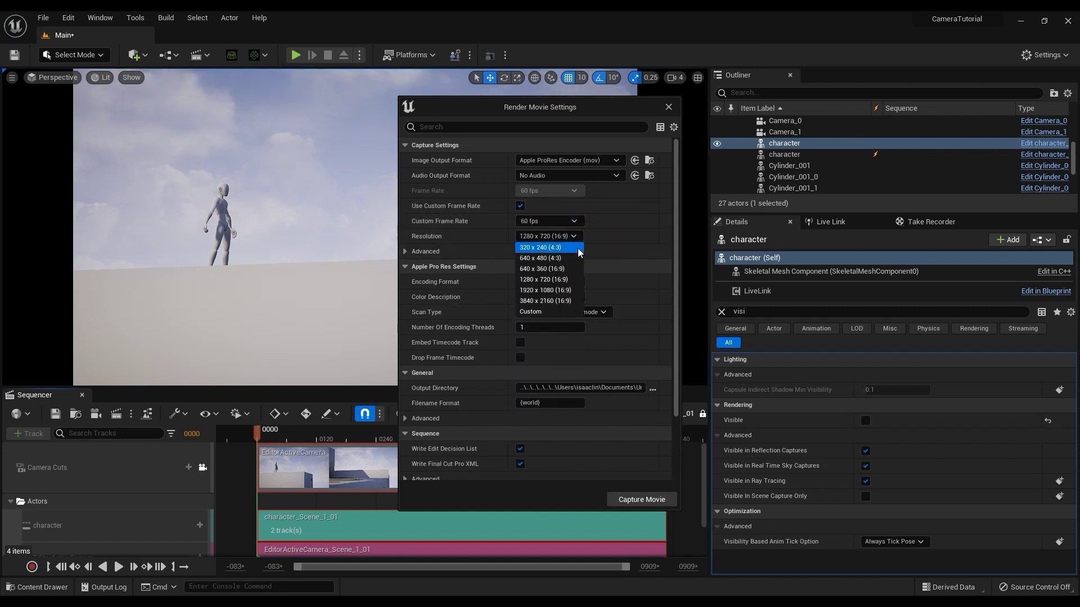
{"action": "left_click", "coordinate": [578, 291]}
Step: Start the movie capture, saving the level when asked
{"action": "scroll", "coordinate": [674, 383], "scroll_direction": "down", "scroll_amount": 3}
{"action": "scroll", "coordinate": [674, 383], "scroll_direction": "up", "scroll_amount": 3}
{"action": "left_click", "coordinate": [642, 500]}
{"action": "left_click", "coordinate": [585, 439]}
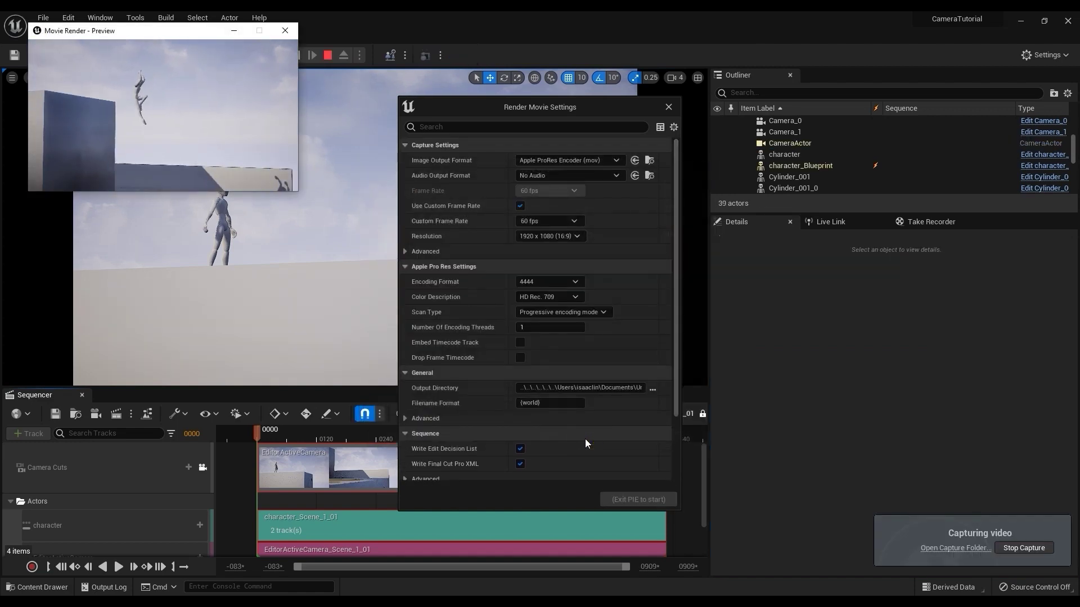
Step: Open the capture folder and play Main.mov, scrubbing ahead to review the render
{"action": "left_click", "coordinate": [1002, 551]}
{"action": "double_click", "coordinate": [512, 128]}
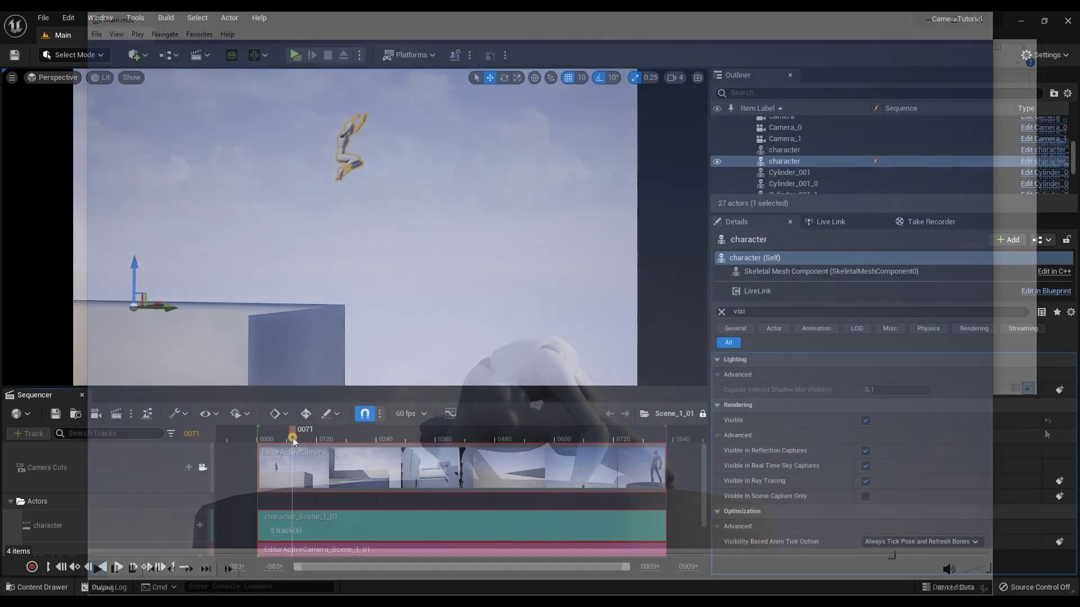
{"action": "mouse_move", "coordinate": [292, 438]}
{"action": "left_mouse_down"}
{"action": "mouse_move", "coordinate": [328, 441]}
{"action": "mouse_move", "coordinate": [307, 435]}
{"action": "left_mouse_up"}
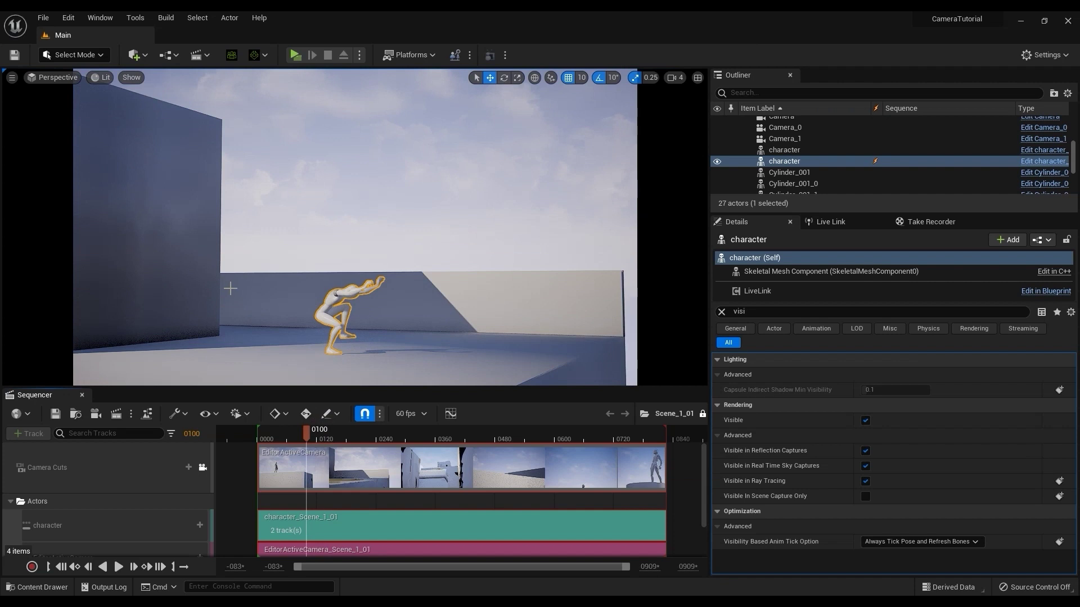
Step: Select the left wall Box_001 and browse to its asset in the Content Drawer
{"action": "left_click", "coordinate": [178, 244]}
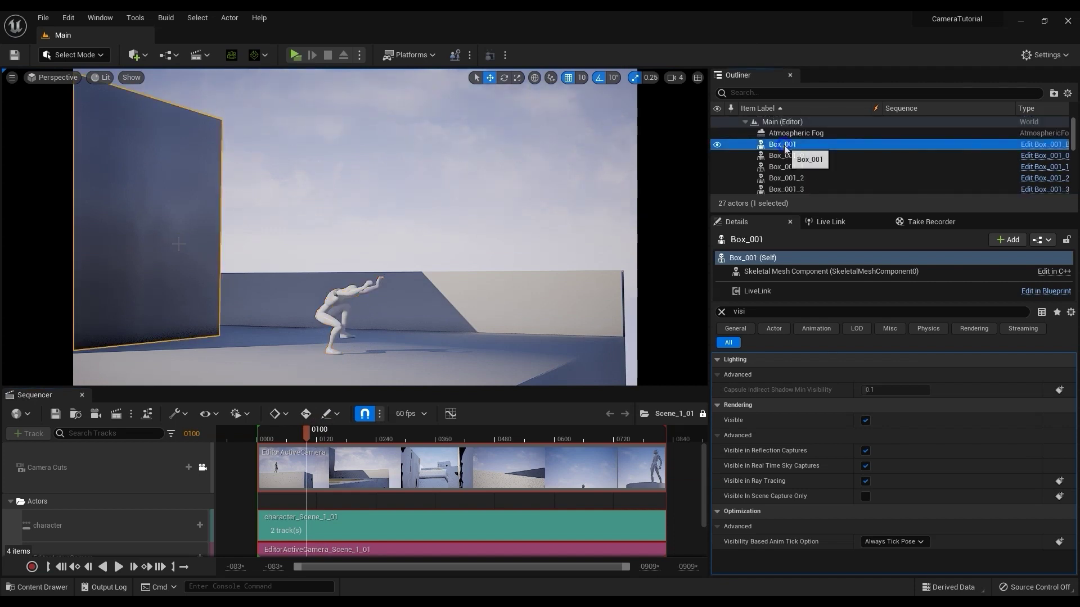
{"action": "right_click", "coordinate": [786, 148]}
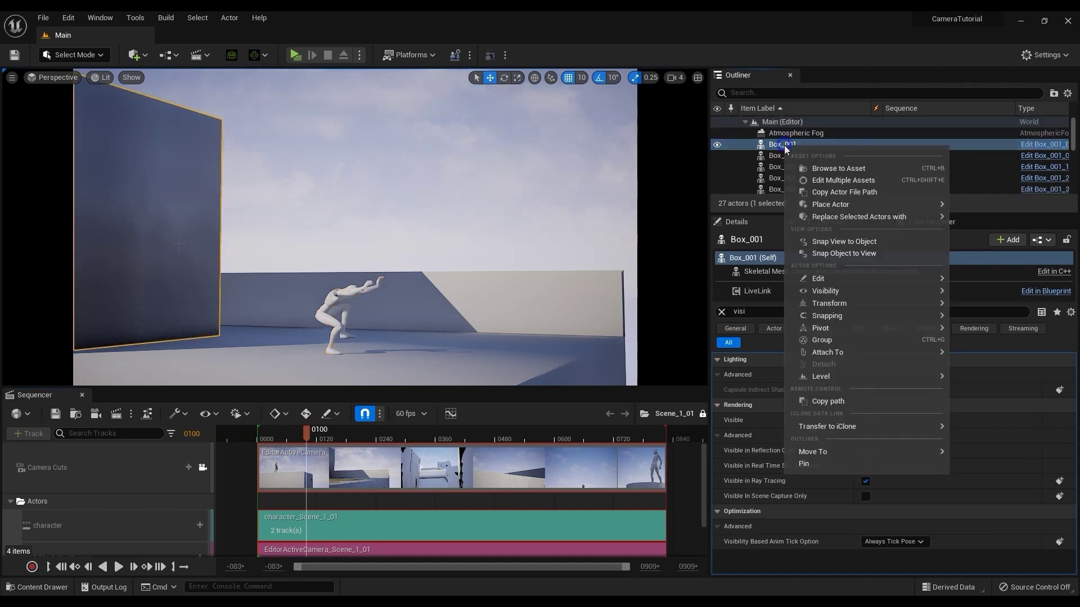
{"action": "left_click", "coordinate": [833, 169]}
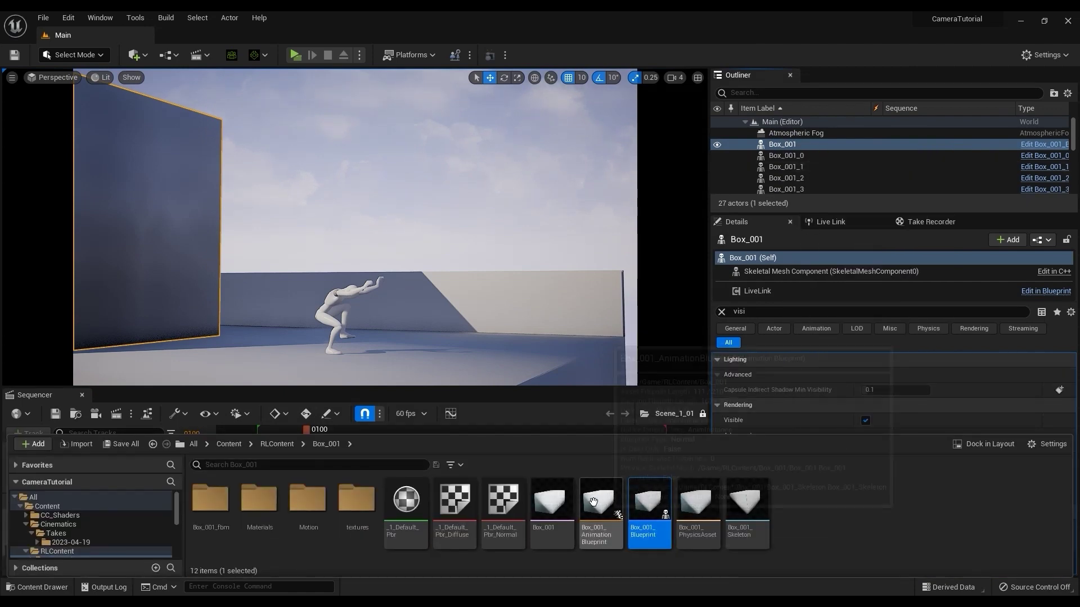
Step: Make a static mesh Box_StaticMesh from the Box_001 skeletal mesh, saved in Meshes
{"action": "left_click", "coordinate": [554, 506]}
{"action": "double_click", "coordinate": [556, 508]}
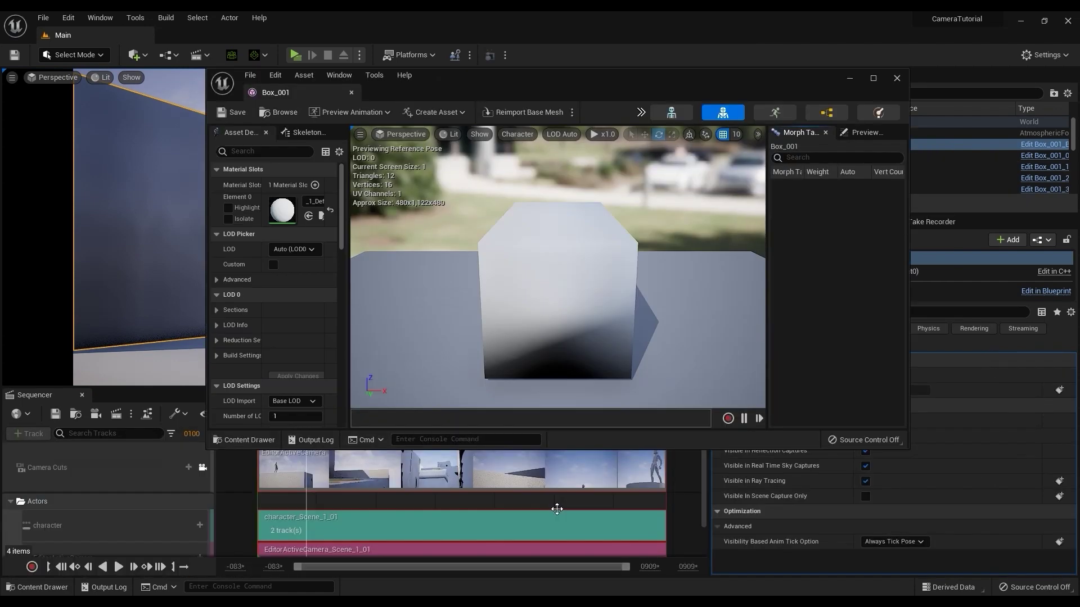
{"action": "double_click", "coordinate": [660, 75]}
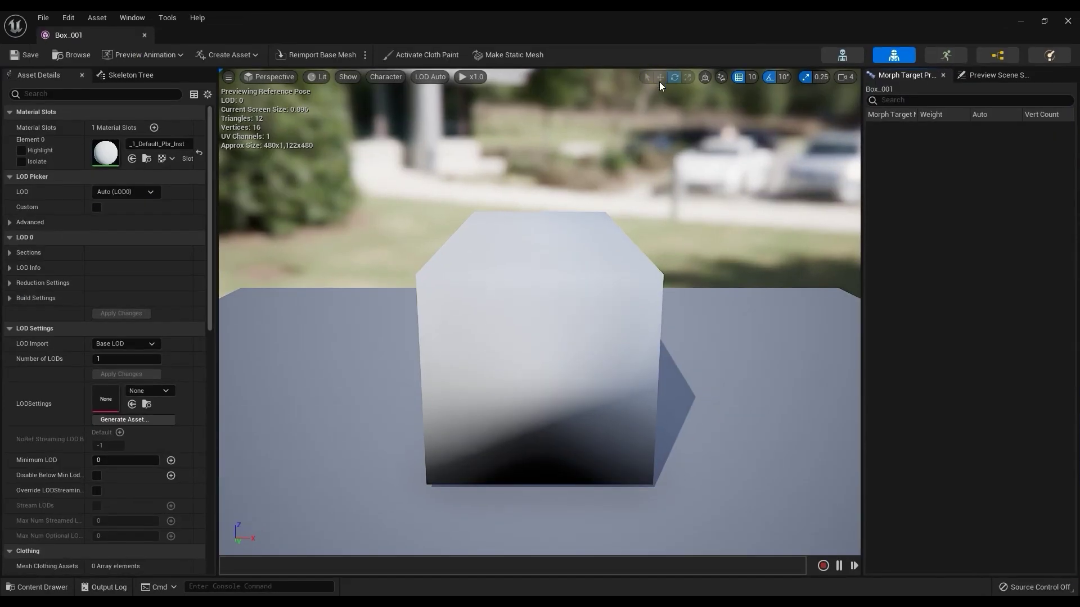
{"action": "left_click", "coordinate": [534, 58]}
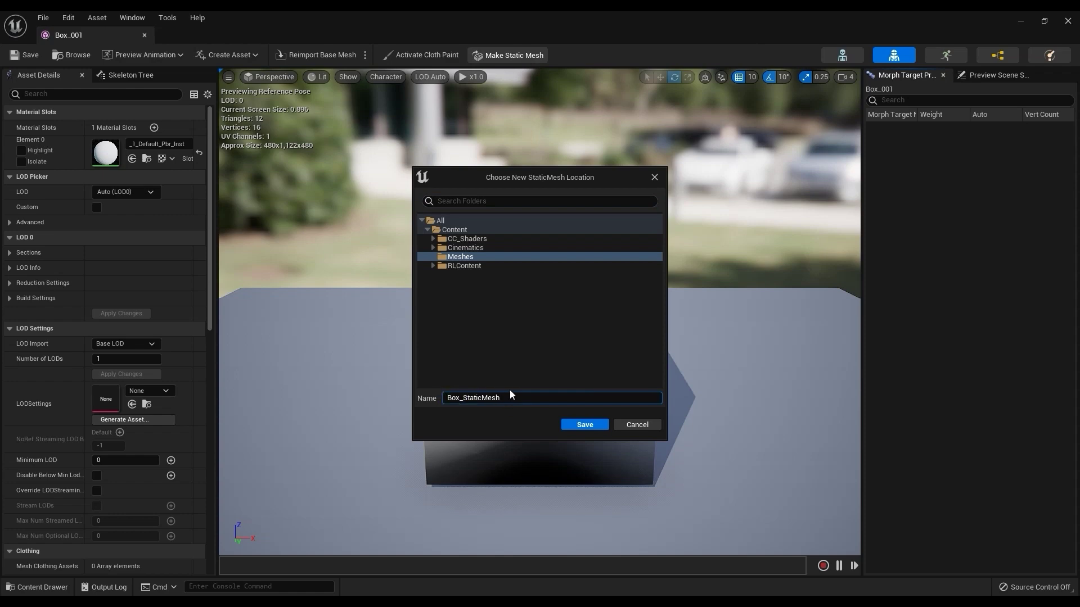
{"action": "left_click", "coordinate": [585, 425]}
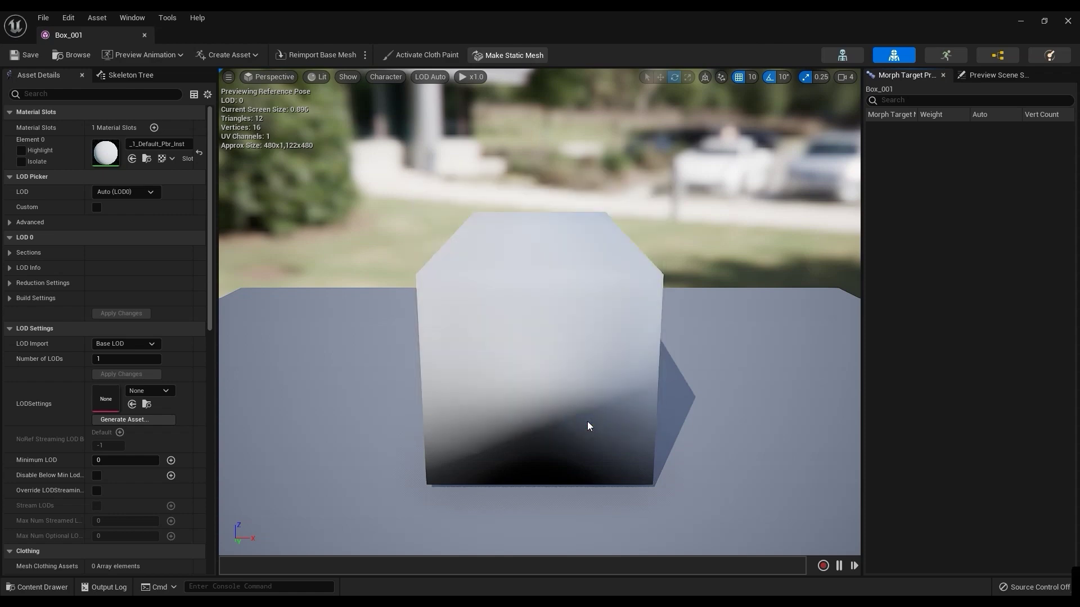
{"action": "left_click", "coordinate": [1068, 21]}
{"action": "left_click", "coordinate": [941, 556]}
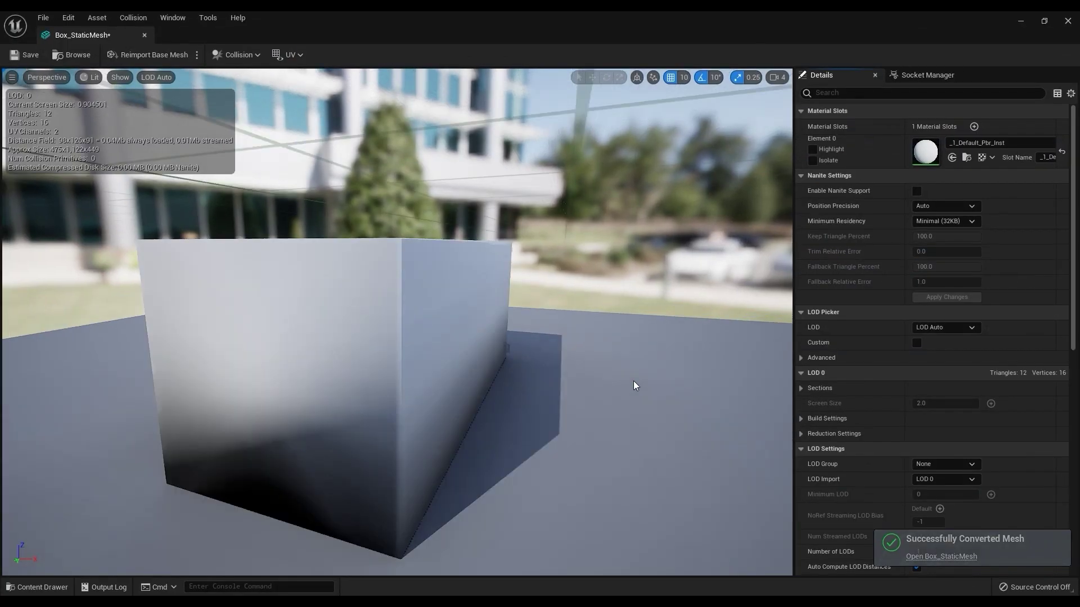
Step: Select the Box_StaticMesh asset in the Content > Meshes folder
{"action": "left_click", "coordinate": [1068, 21]}
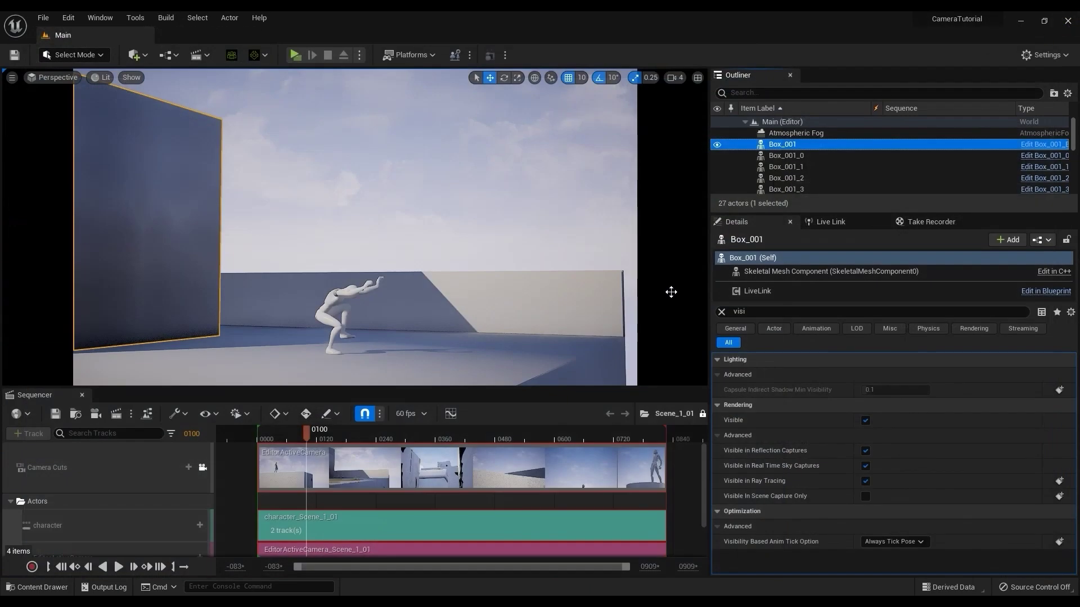
{"action": "left_click", "coordinate": [37, 587]}
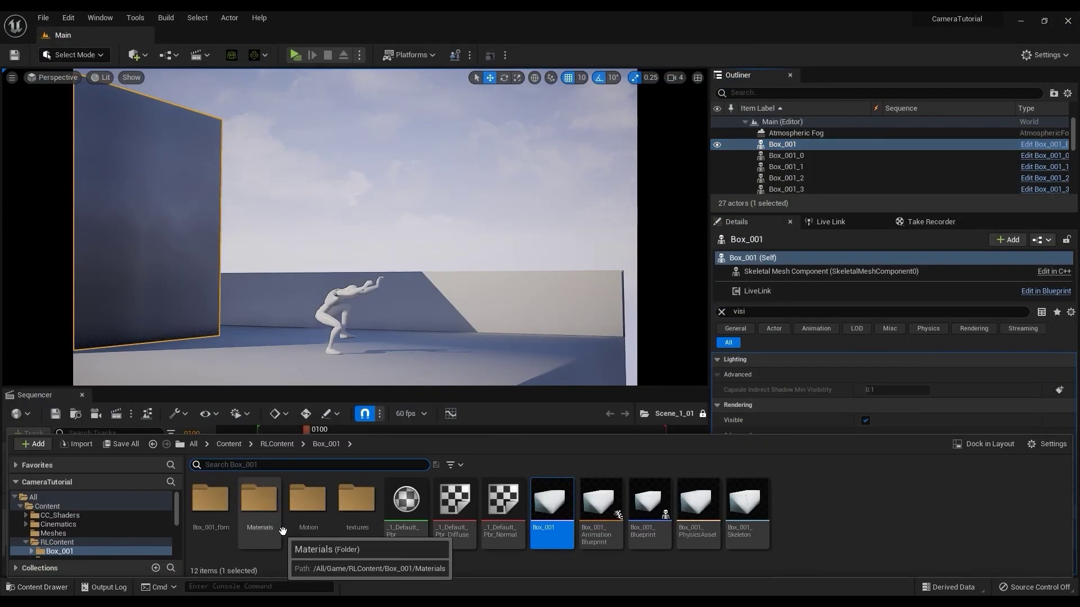
{"action": "left_click", "coordinate": [280, 445]}
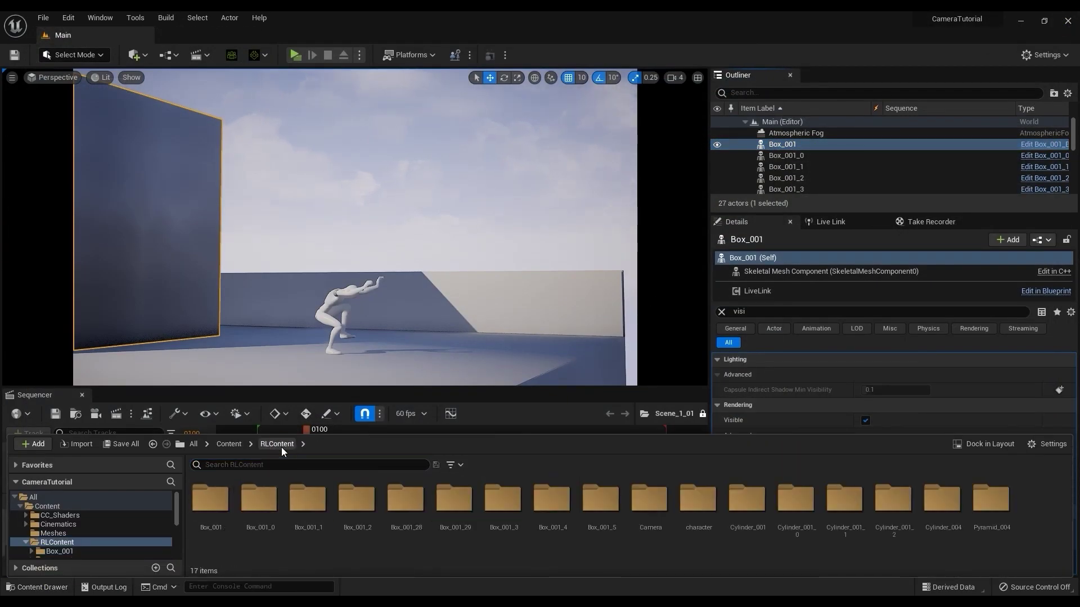
{"action": "left_click", "coordinate": [239, 450]}
{"action": "double_click", "coordinate": [309, 497]}
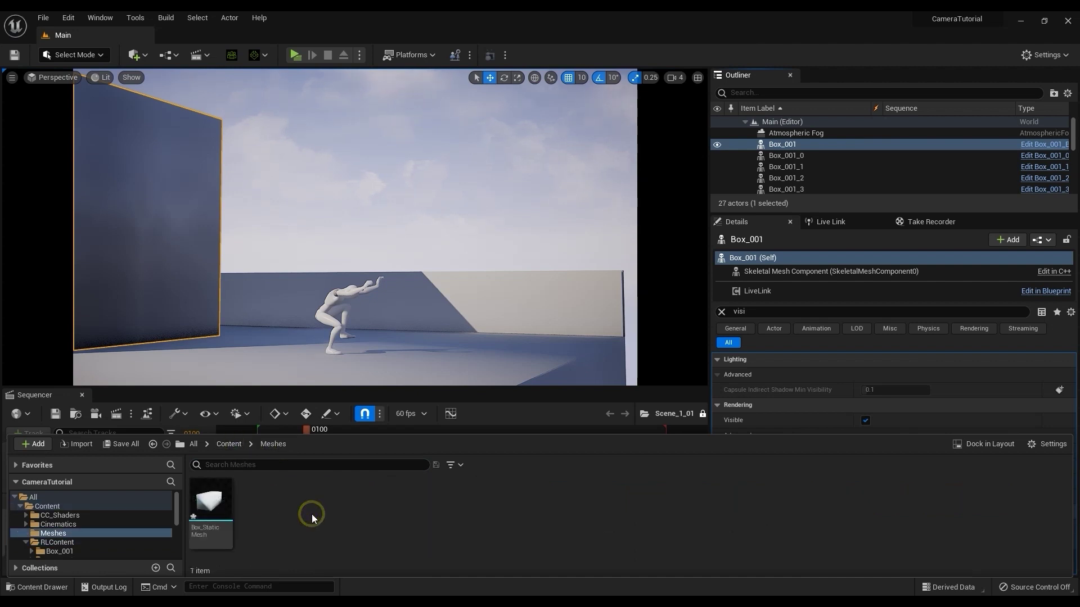
{"action": "left_click", "coordinate": [214, 514]}
Step: Replace the Box_001 actor with Box_StaticMesh and rewind the sequence to the start
{"action": "right_click", "coordinate": [814, 144]}
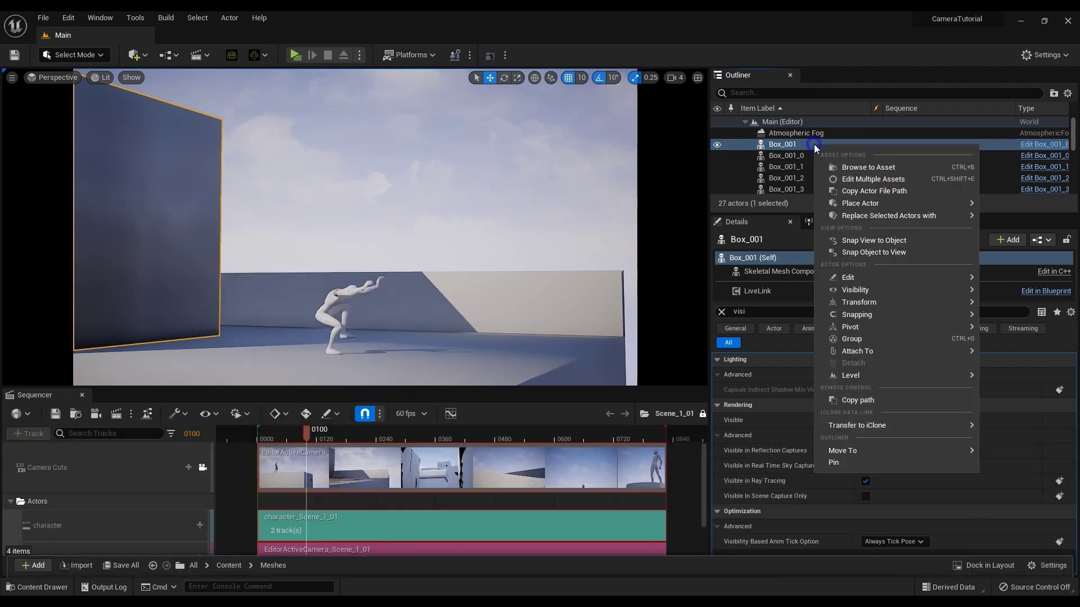
{"action": "mouse_move", "coordinate": [865, 218]}
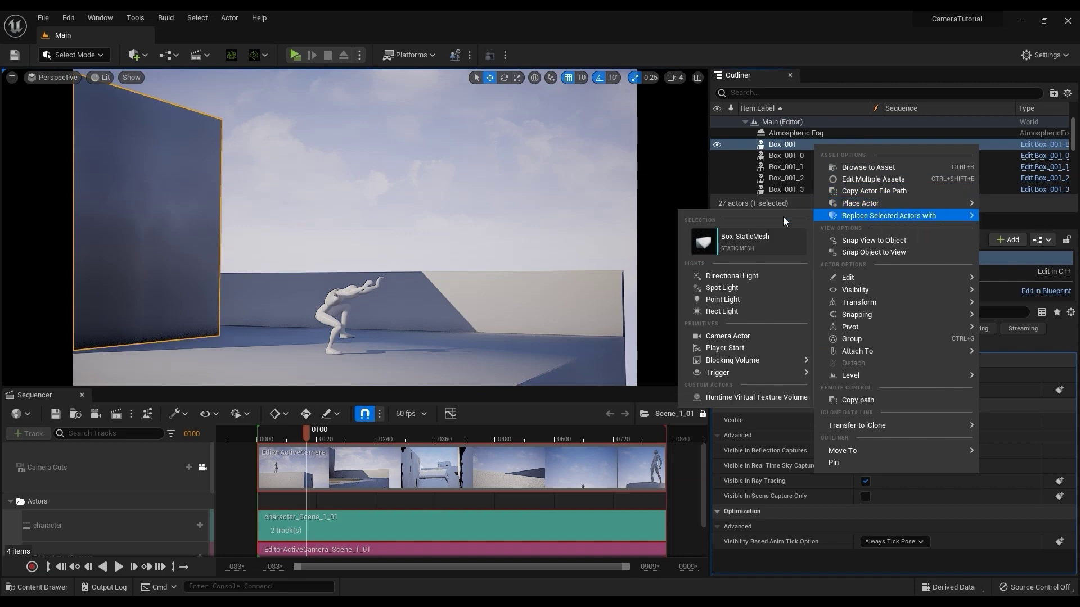
{"action": "left_click", "coordinate": [759, 247]}
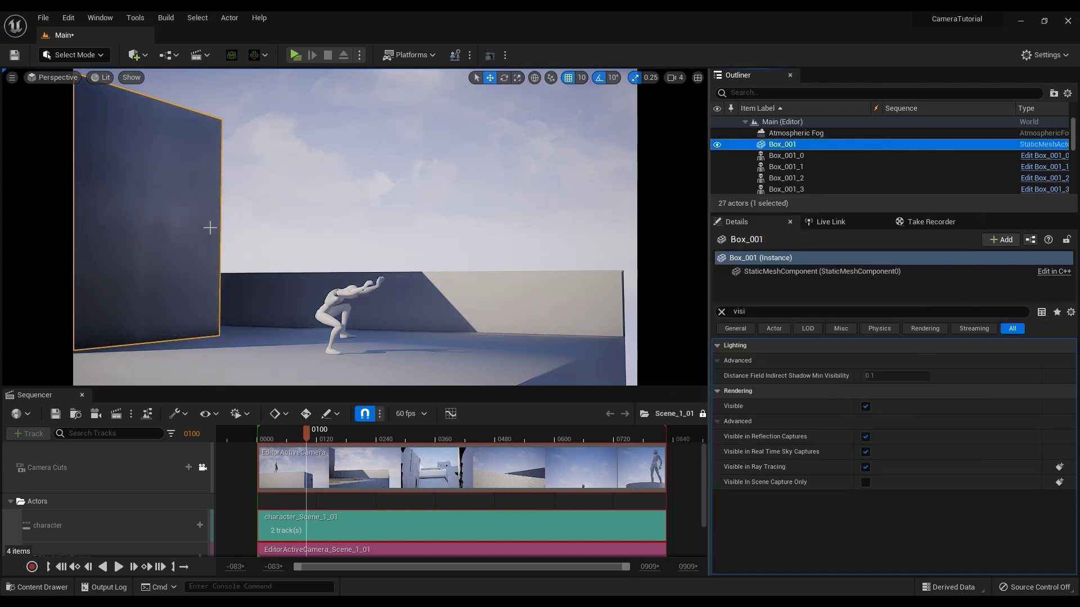
{"action": "left_click", "coordinate": [269, 437]}
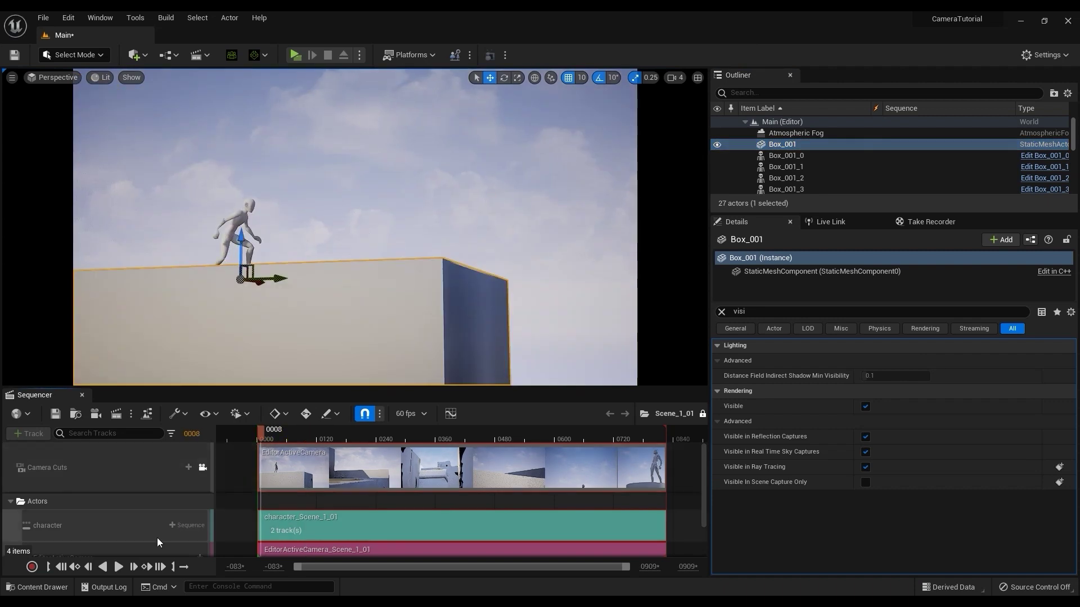
Step: Play the sequence to frame 0406 to check the boxes, then recapture it to MOV, saving content
{"action": "left_click", "coordinate": [119, 567]}
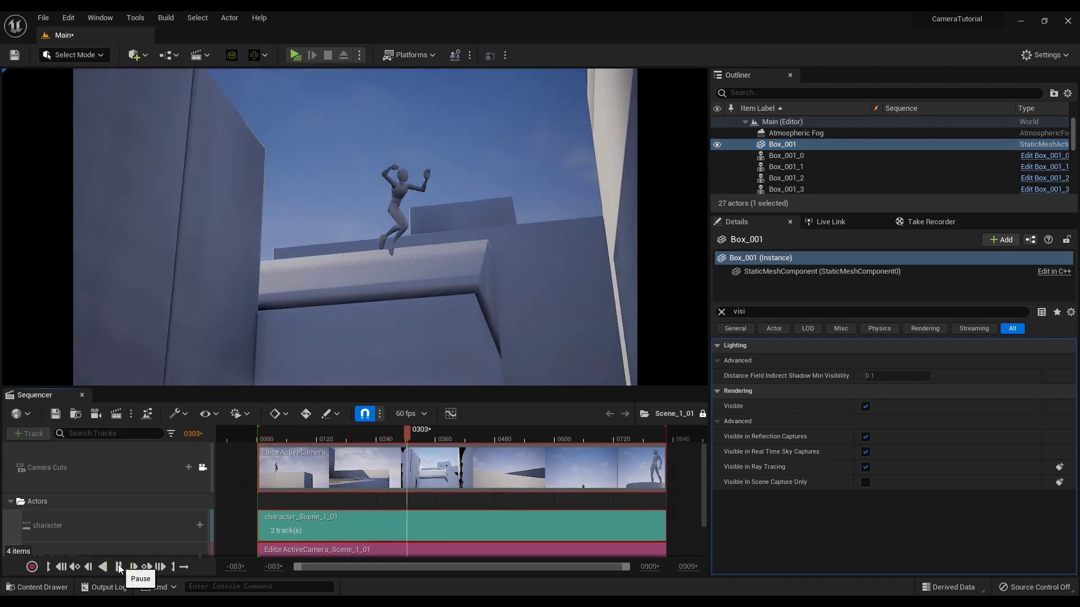
{"action": "left_click", "coordinate": [118, 567]}
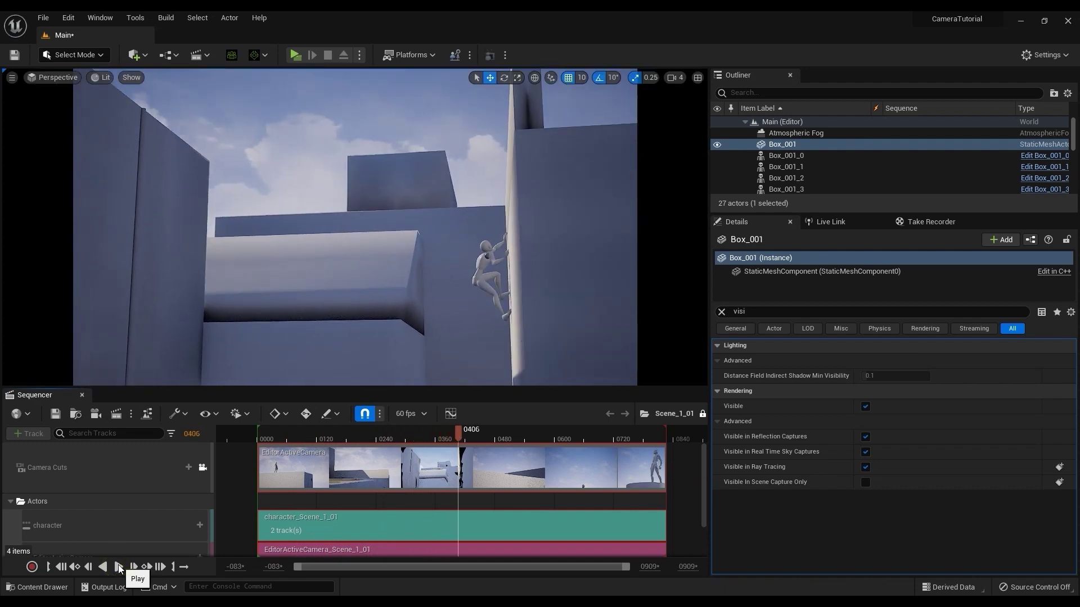
{"action": "left_click", "coordinate": [123, 415]}
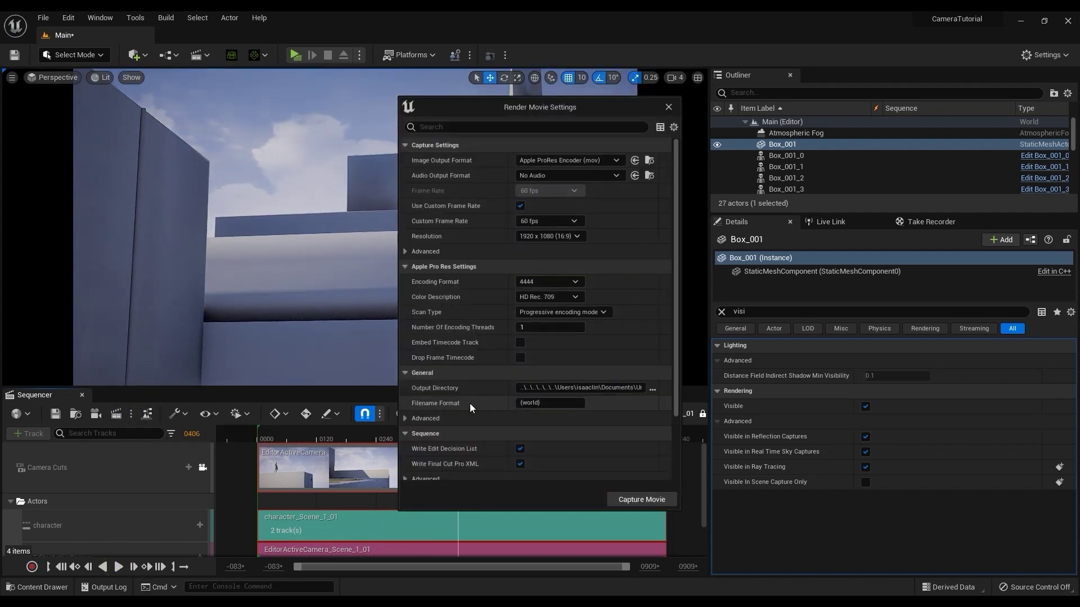
{"action": "left_click", "coordinate": [630, 500]}
{"action": "left_click", "coordinate": [582, 437]}
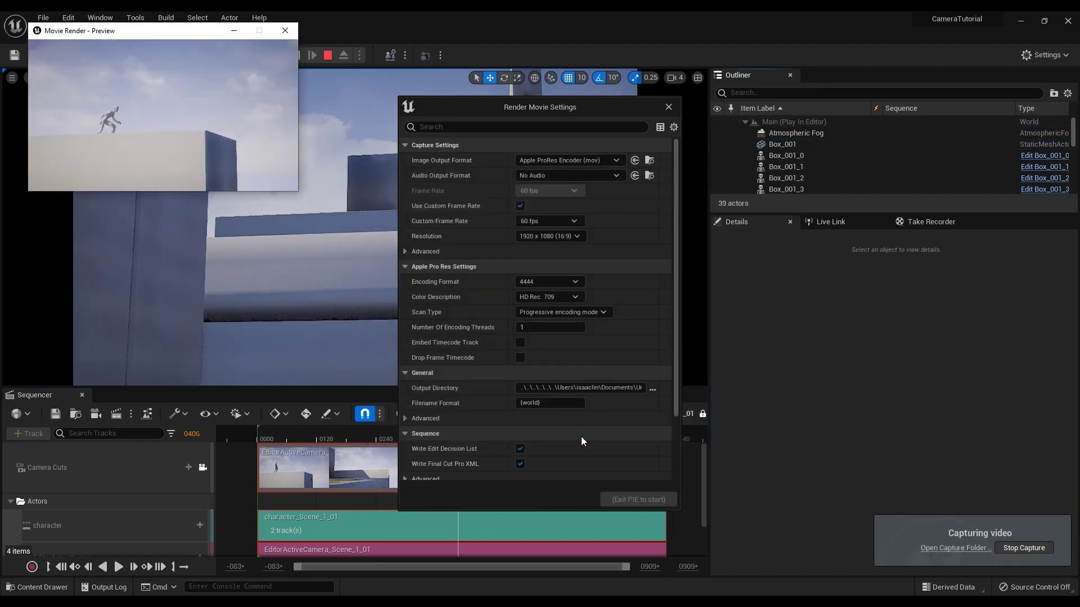